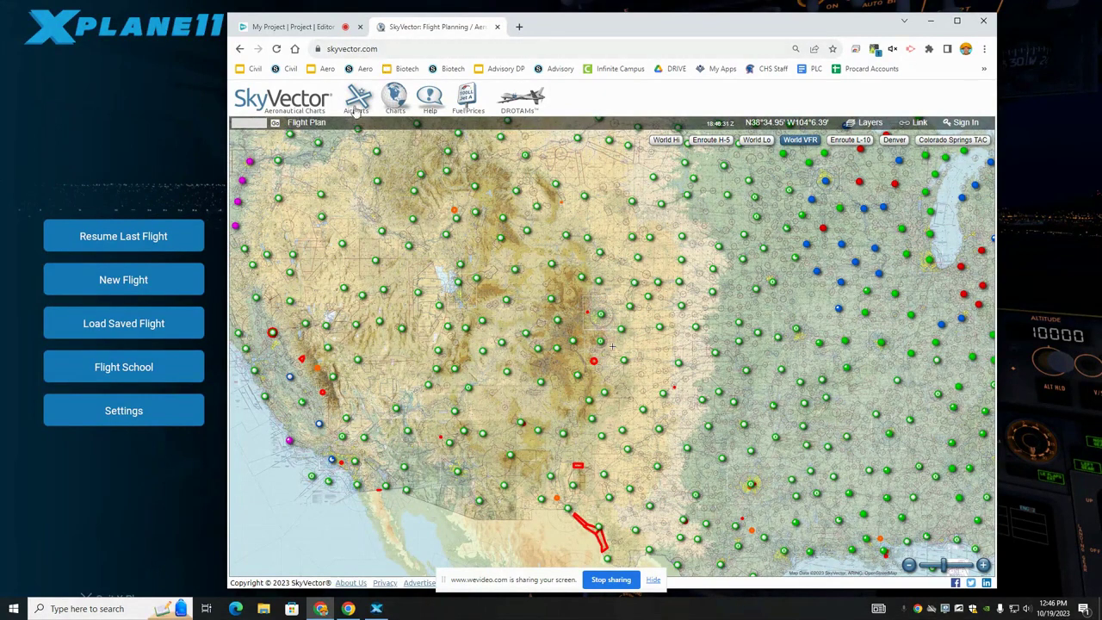
Step: Create a flight plan with departure KAPA and destination KBJC, giving a 23.8 route and 13-minute ETE
left_click(308, 123)
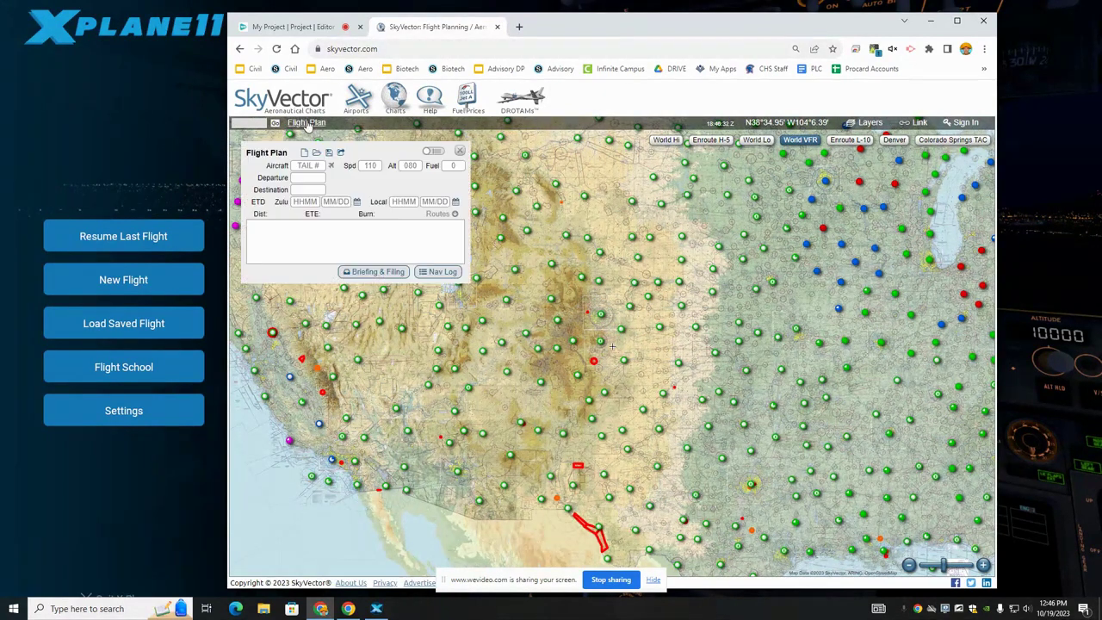
left_click(309, 178)
type("KAPA")
key("Tab")
type("KB")
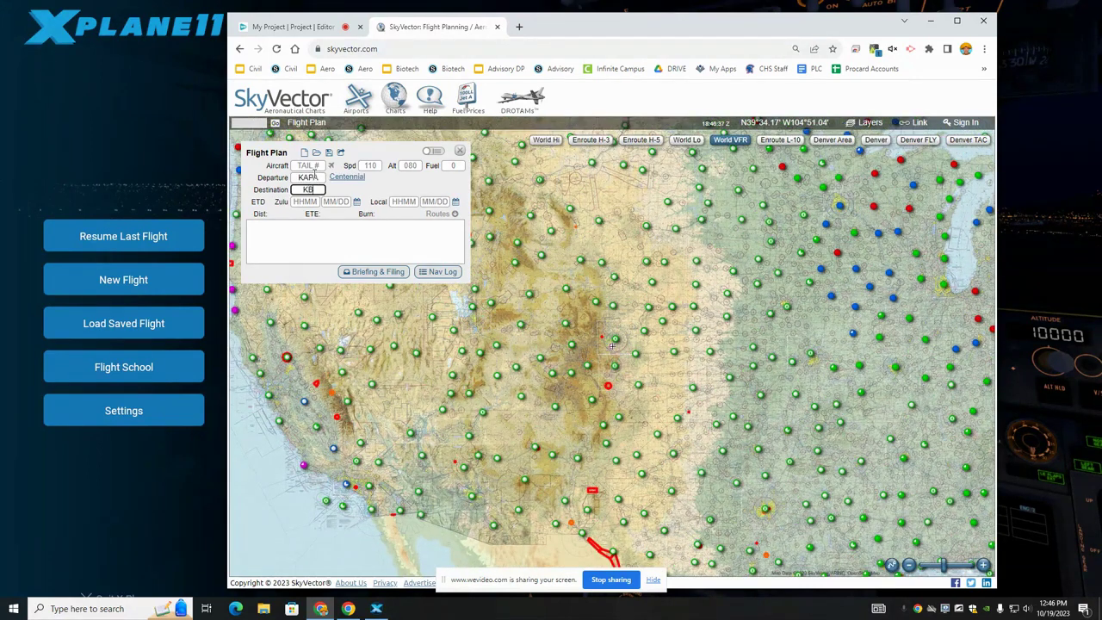
type("JC")
key("Tab")
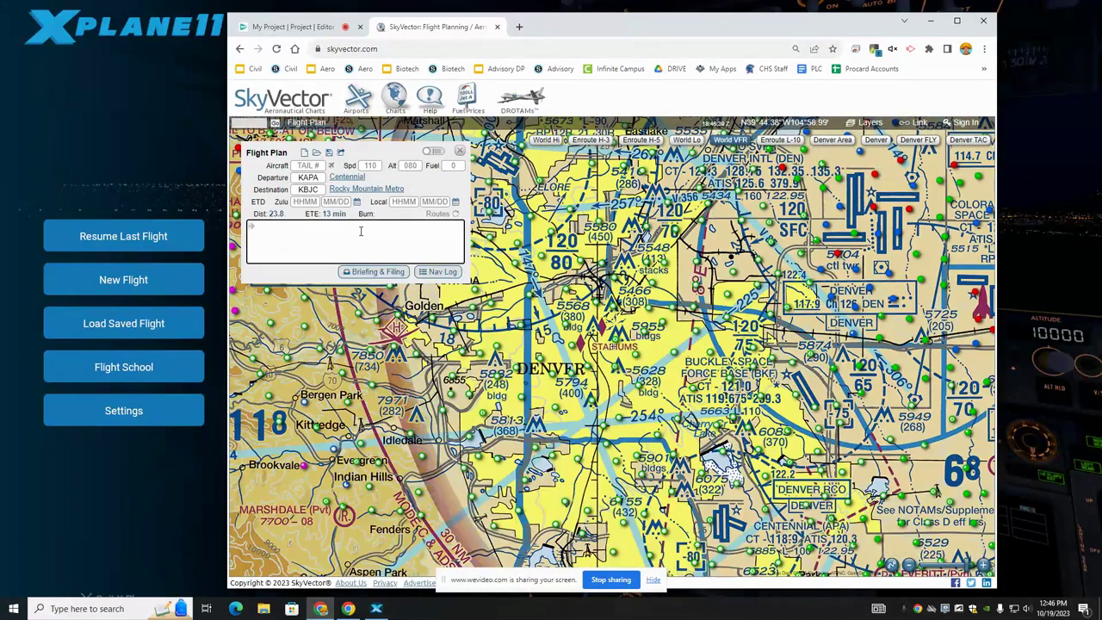
mouse_move(730, 539)
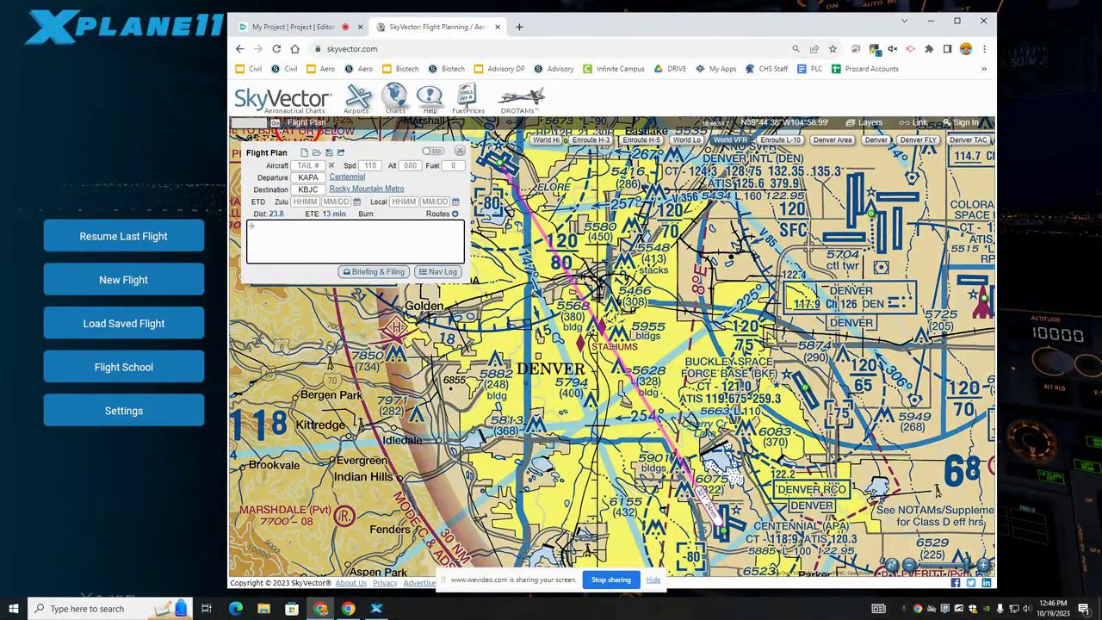
Step: Show Rocky Mountain Metro's location info listing its airport diagram, approach and departure charts
mouse_move(496, 188)
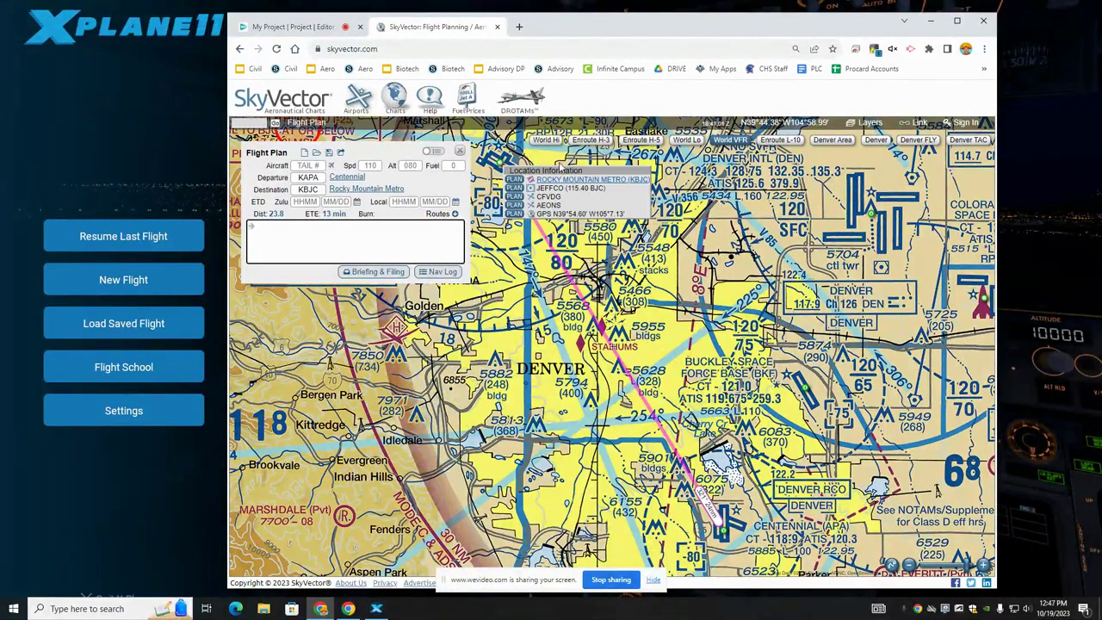
Step: Open the KBJC ILS or LOC RWY 30R chart, move it to the centre, study it, and close it
mouse_move(564, 181)
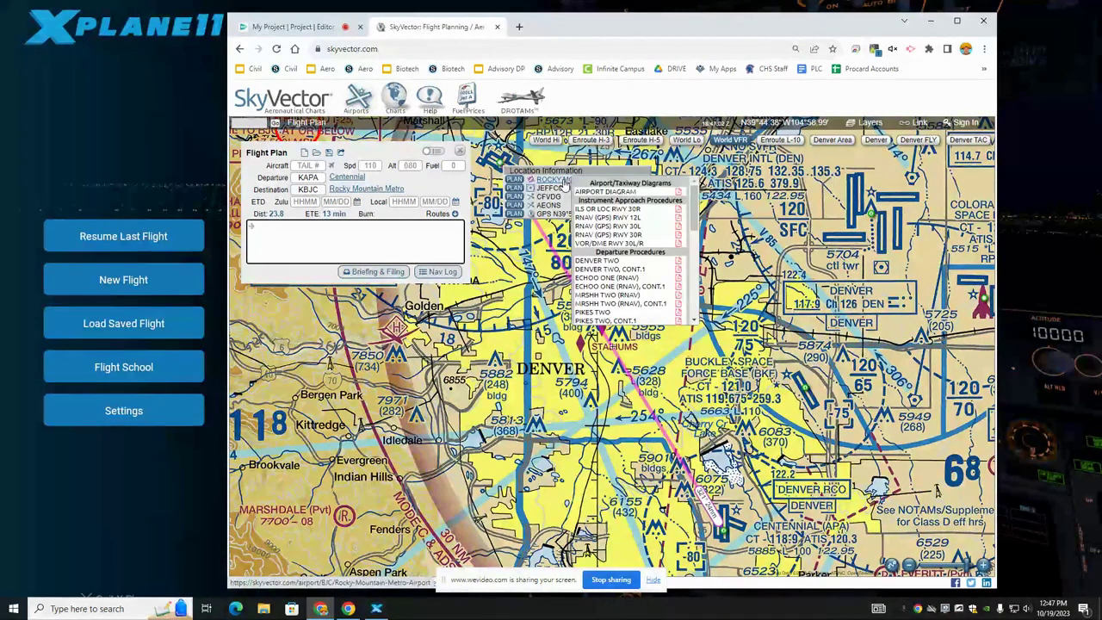
left_click(599, 210)
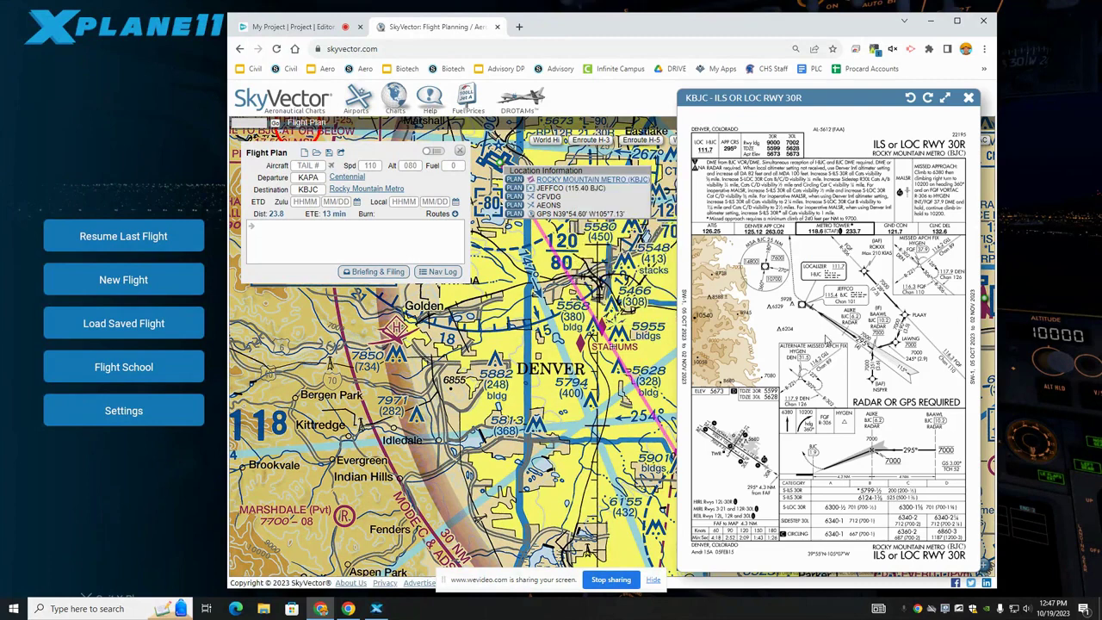
left_click_drag(836, 101, 698, 85)
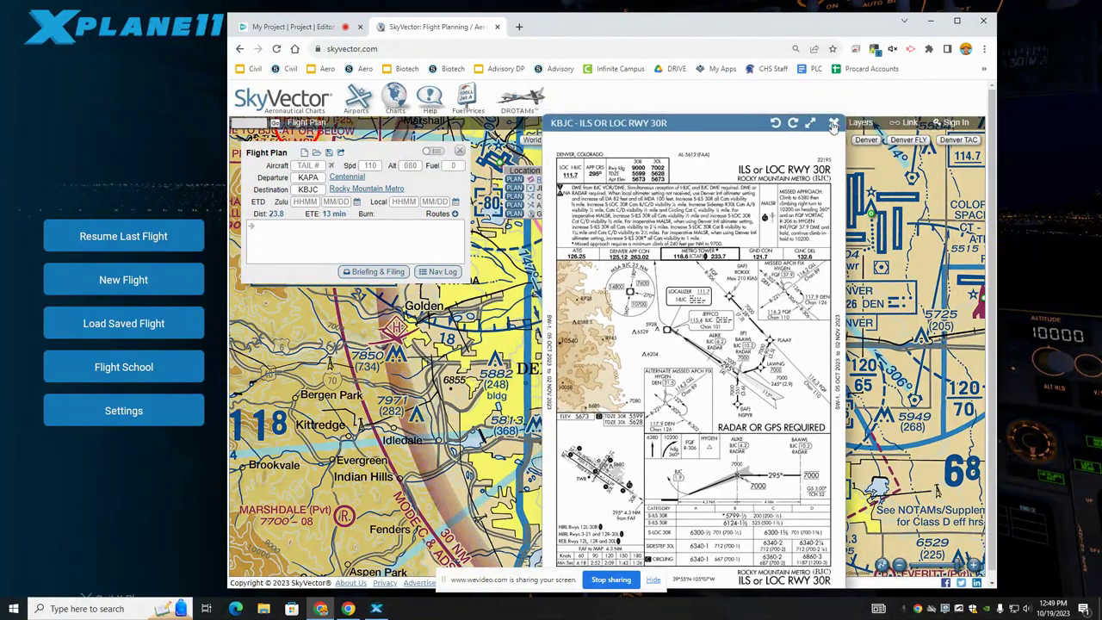
left_click(832, 123)
Step: Insert BAAWL into the route between KAPA and KBJC, making the plan 25.1 with a 14-minute ETE
left_click(387, 233)
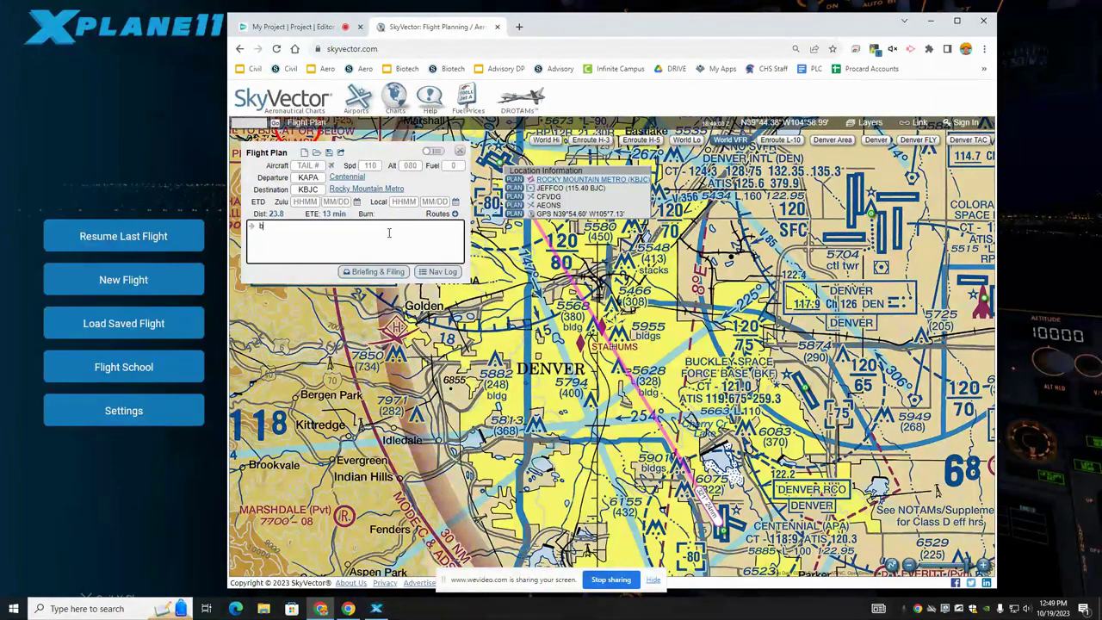
type("baawl")
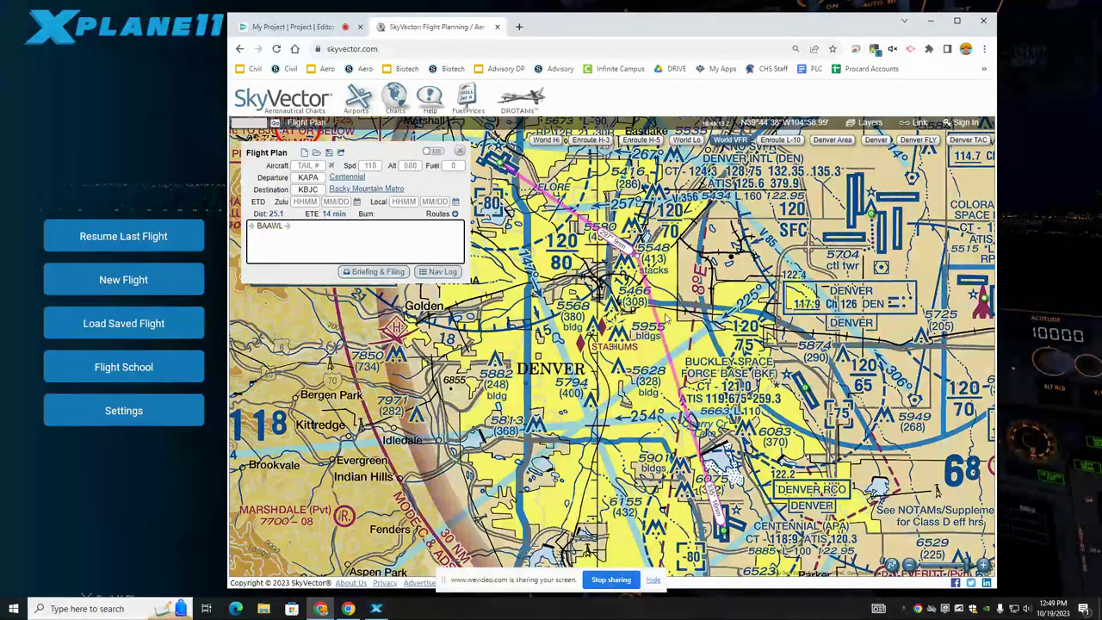
mouse_move(725, 534)
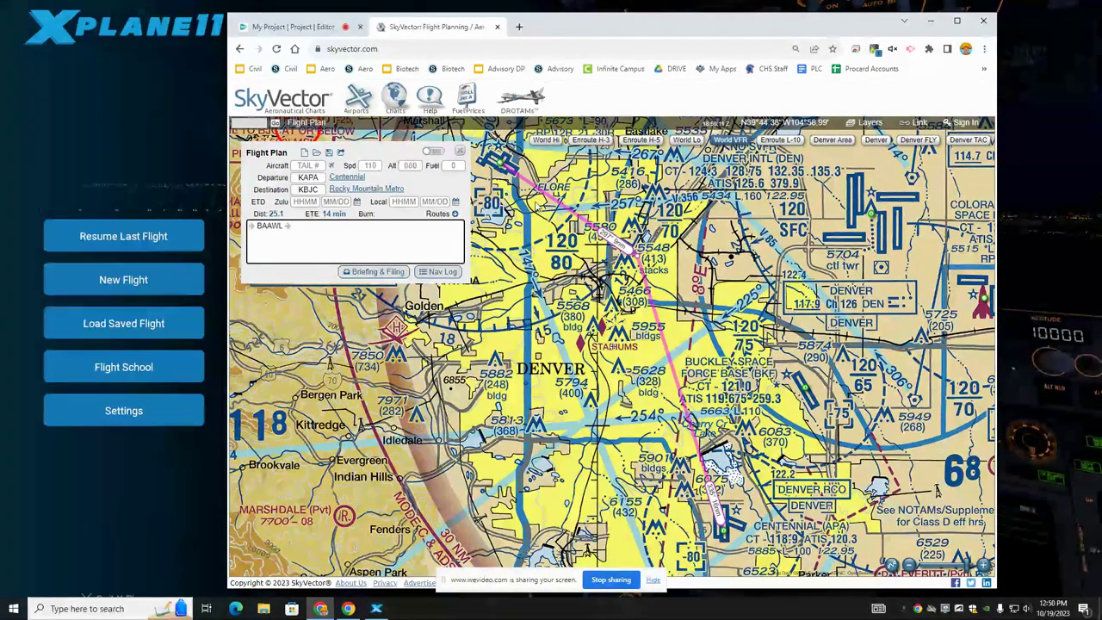
Step: Bring X-Plane 11 to the front and start a New Flight with the Cessna Skyhawk at Centennial (KAPA)
left_click(167, 435)
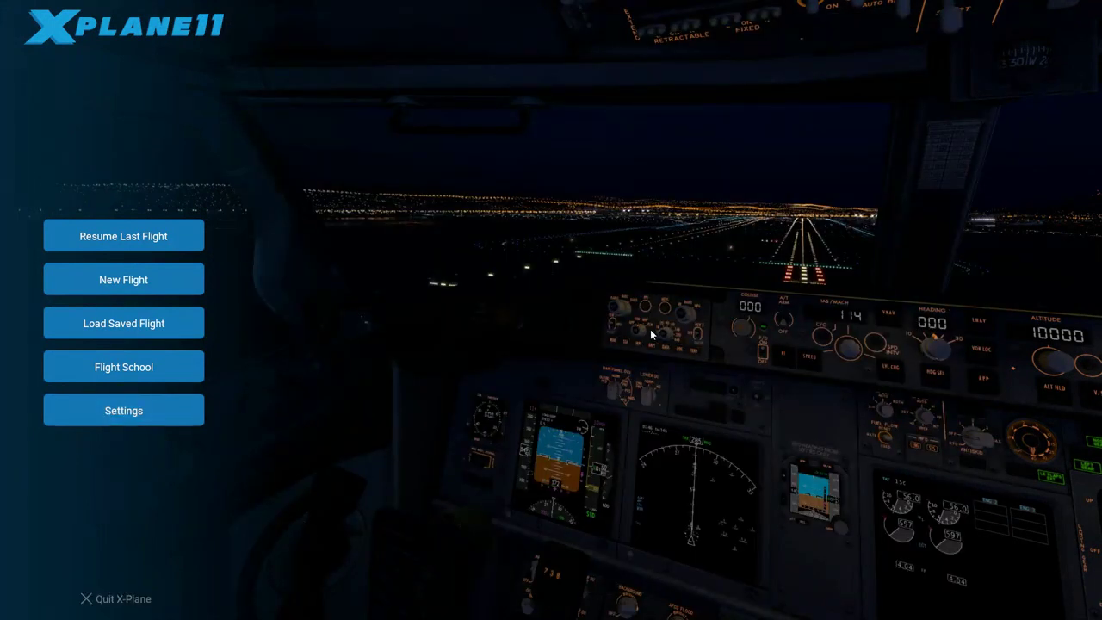
key("super")
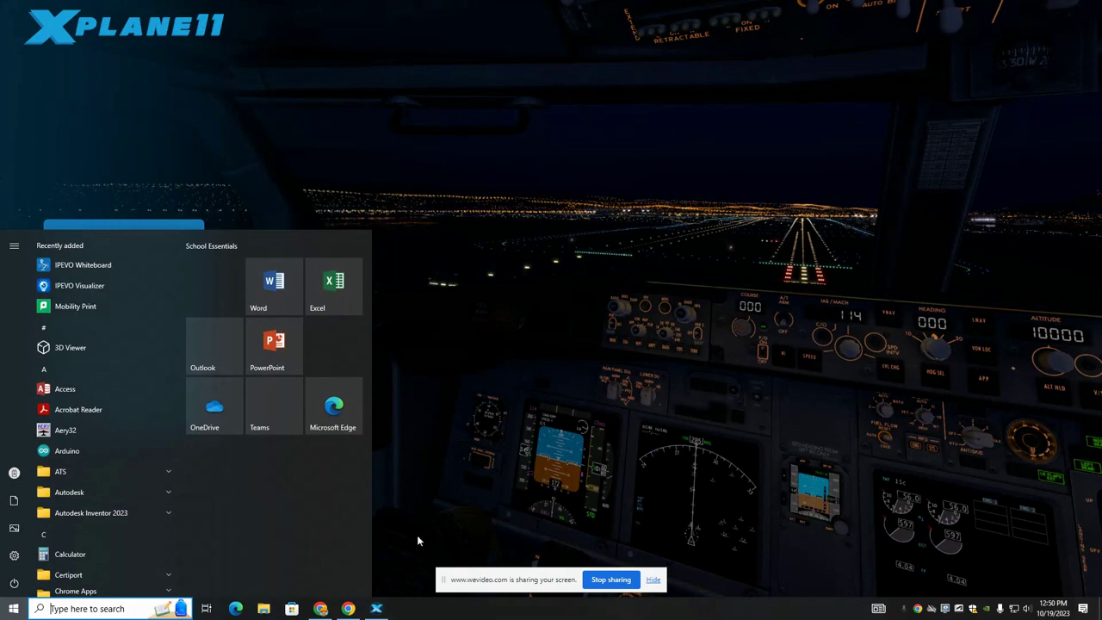
left_click(321, 608)
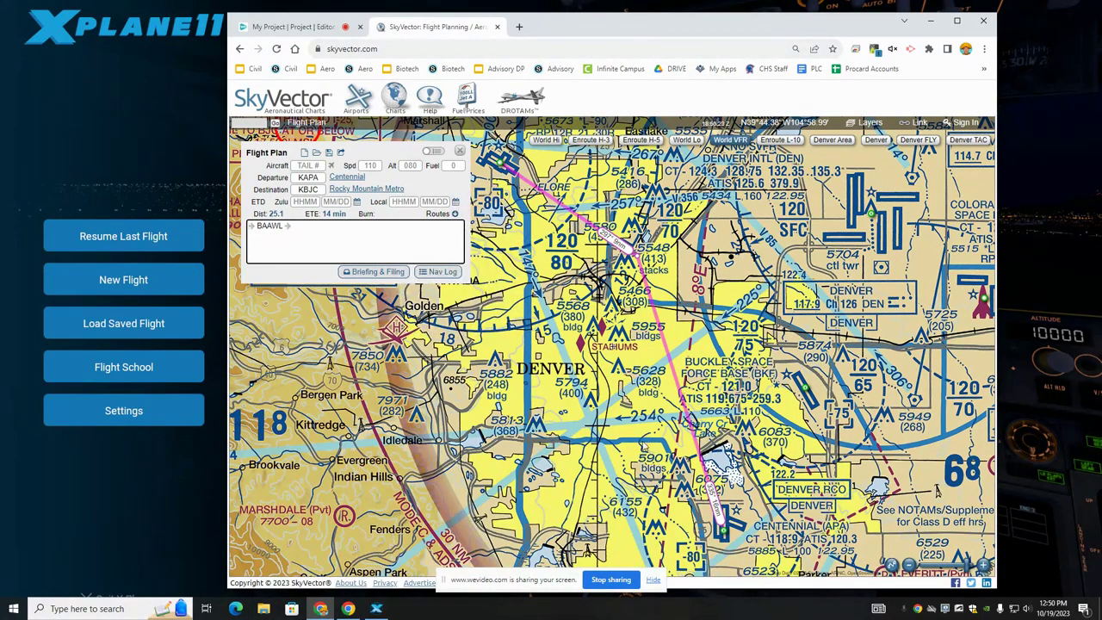
left_click(375, 609)
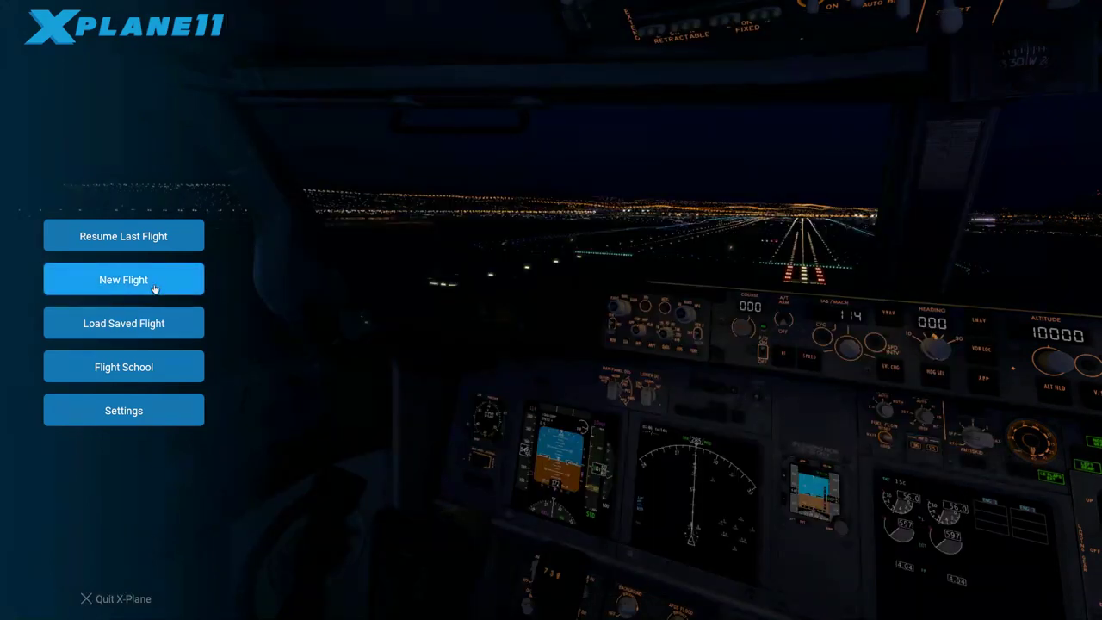
left_click(155, 289)
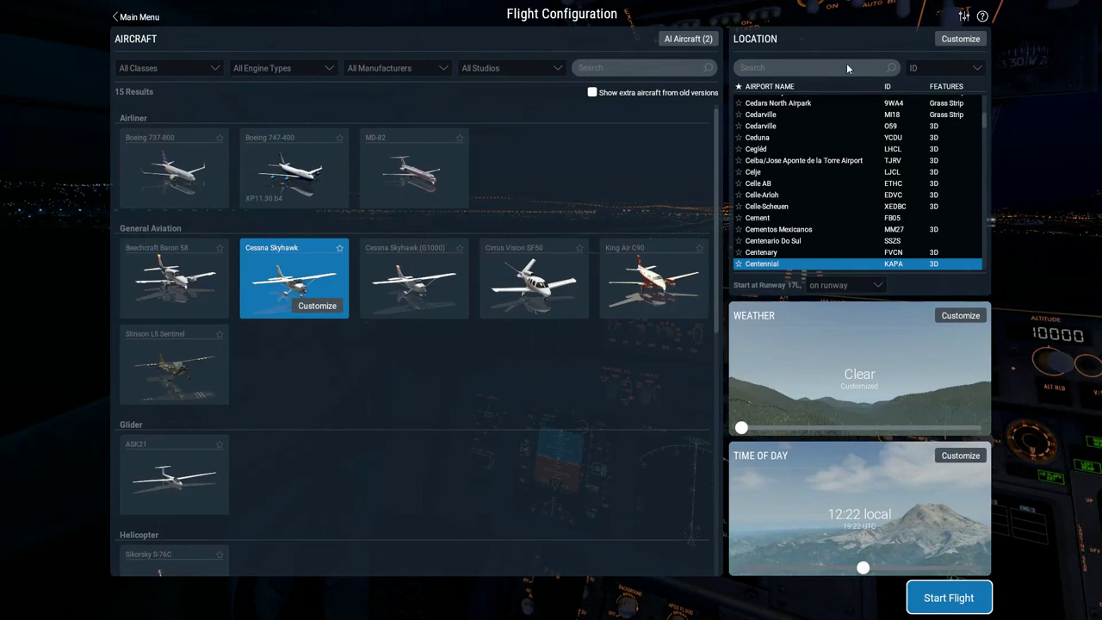
Step: Choose Centennial (KAPA) as the location with Runway 35R as the start position, and confirm
left_click(801, 65)
type("kapa")
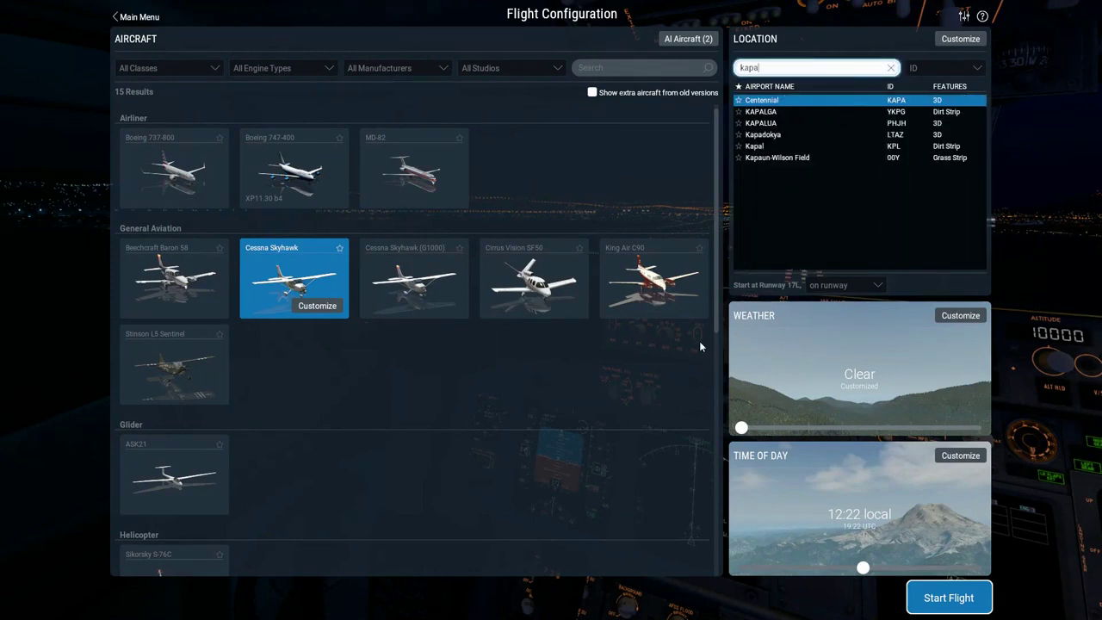
double_click(813, 101)
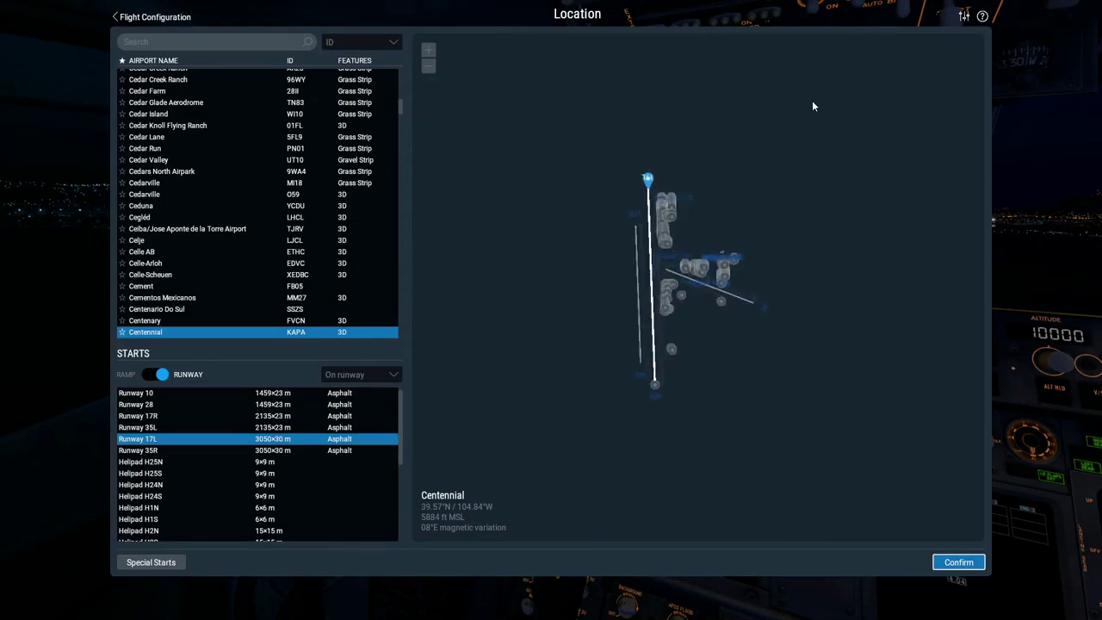
left_click(655, 383)
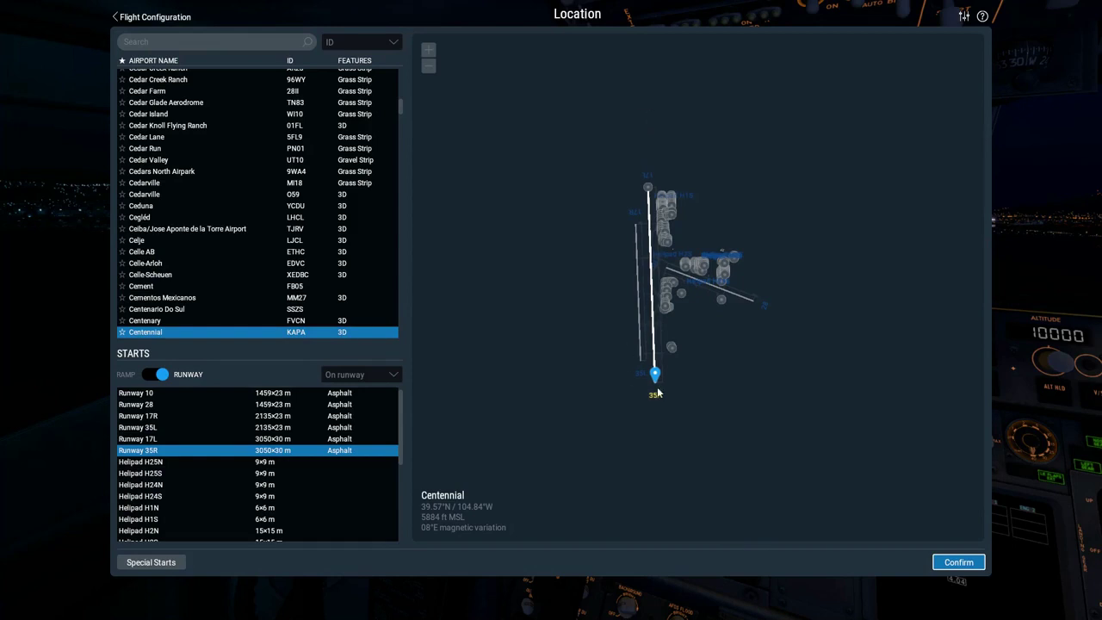
left_click(950, 563)
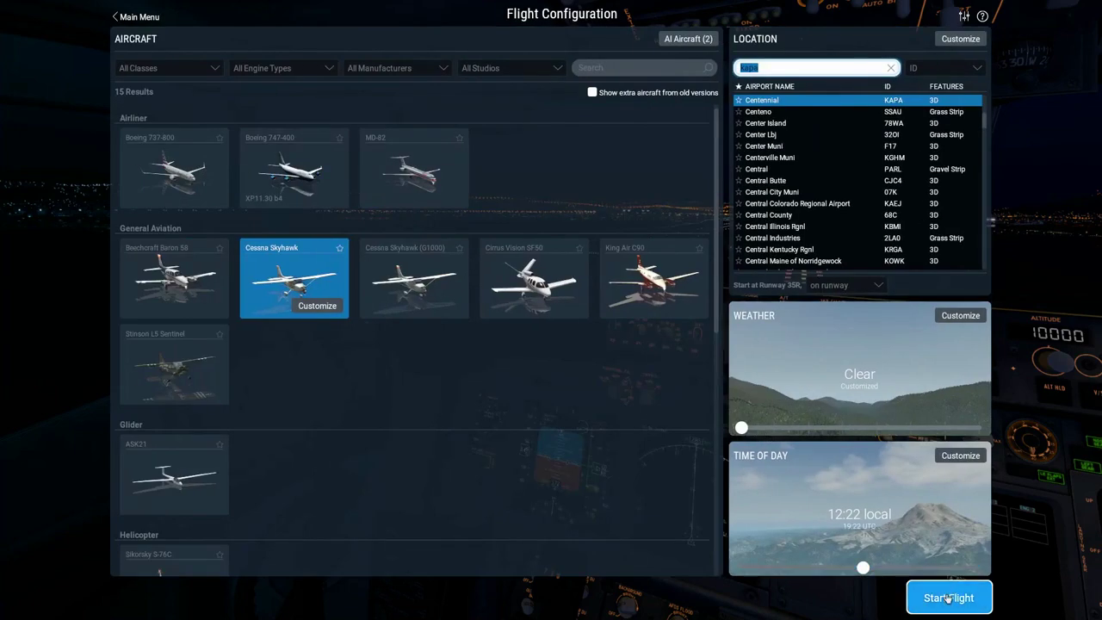
Step: Start the flight at Centennial and pop out the GPS 530 for a closer view
left_click(948, 597)
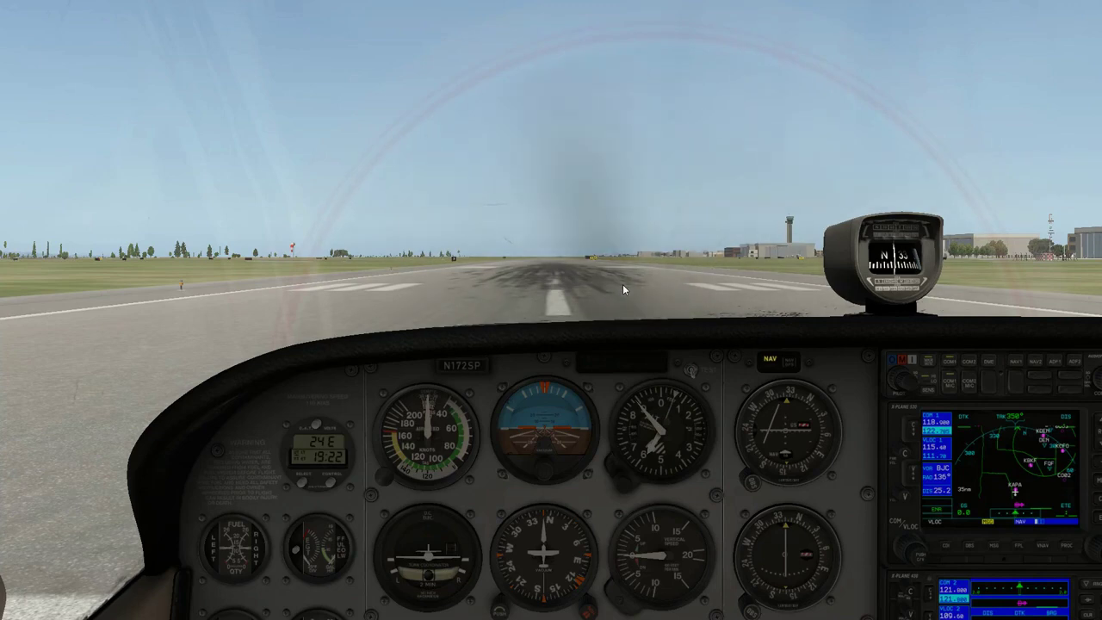
left_click_drag(622, 284, 807, 372)
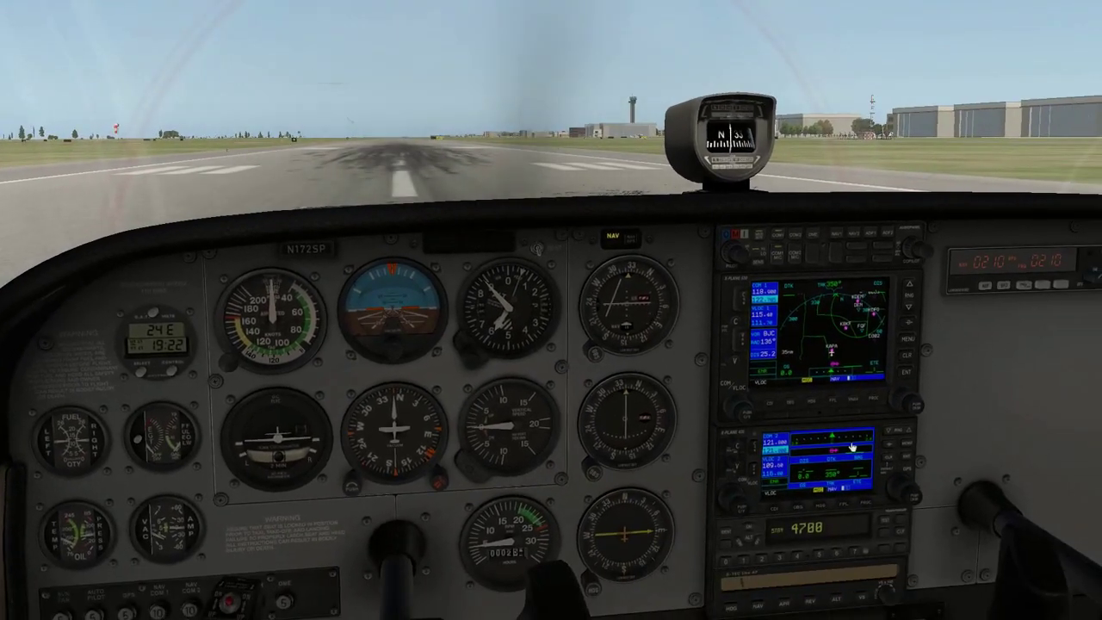
left_click(807, 320)
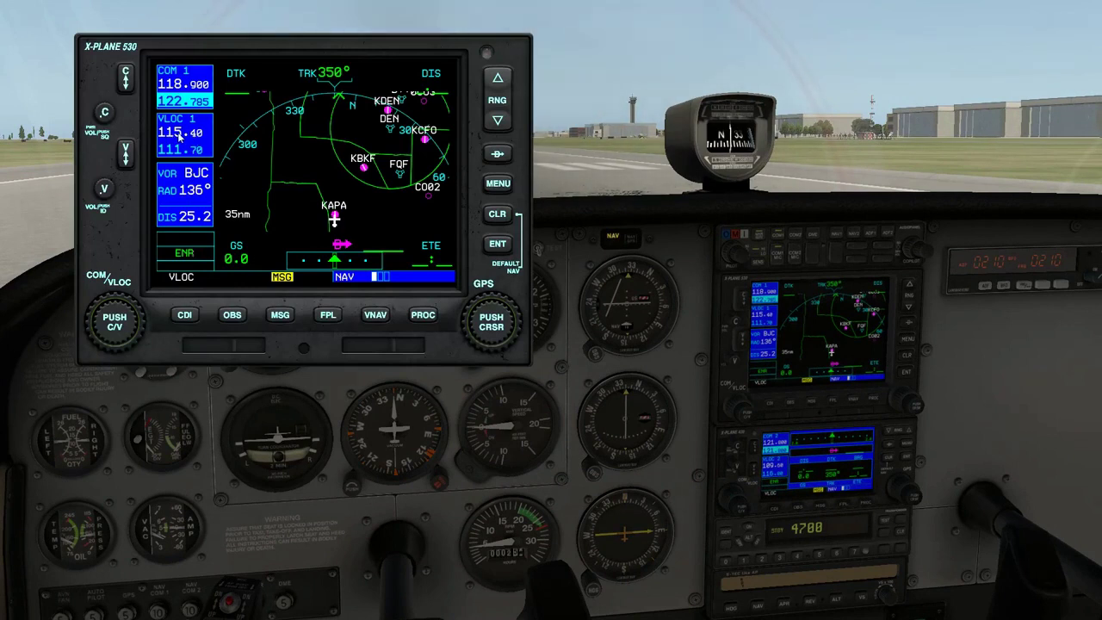
Step: Tune VLOC 1 so 115.40 for BJC is active with 111.70 on standby
left_click(115, 316)
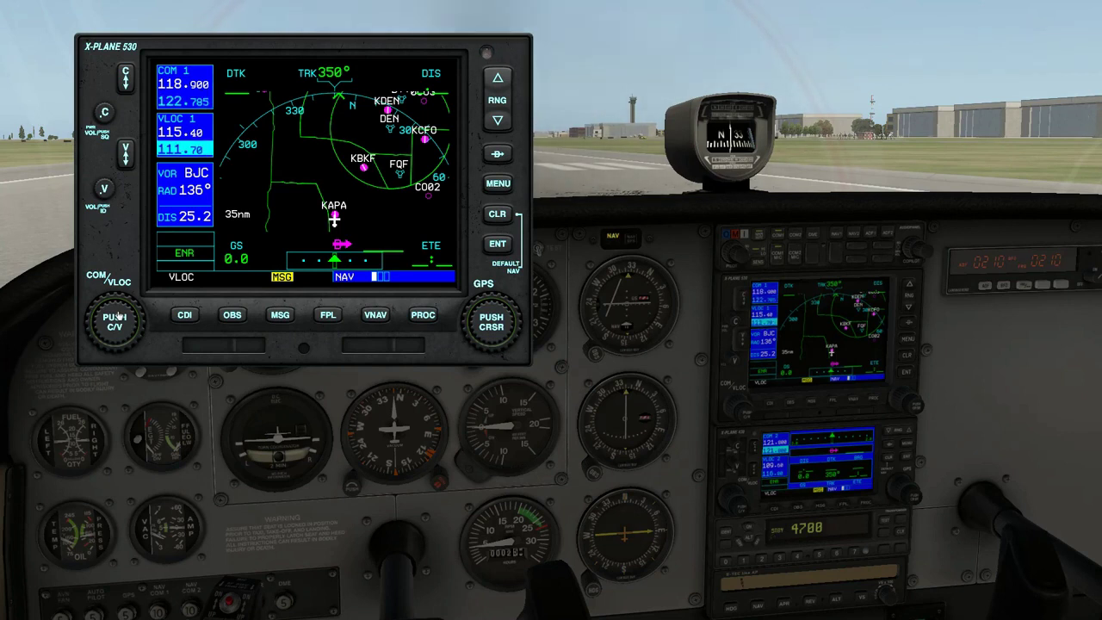
left_click(112, 325)
left_click(112, 326)
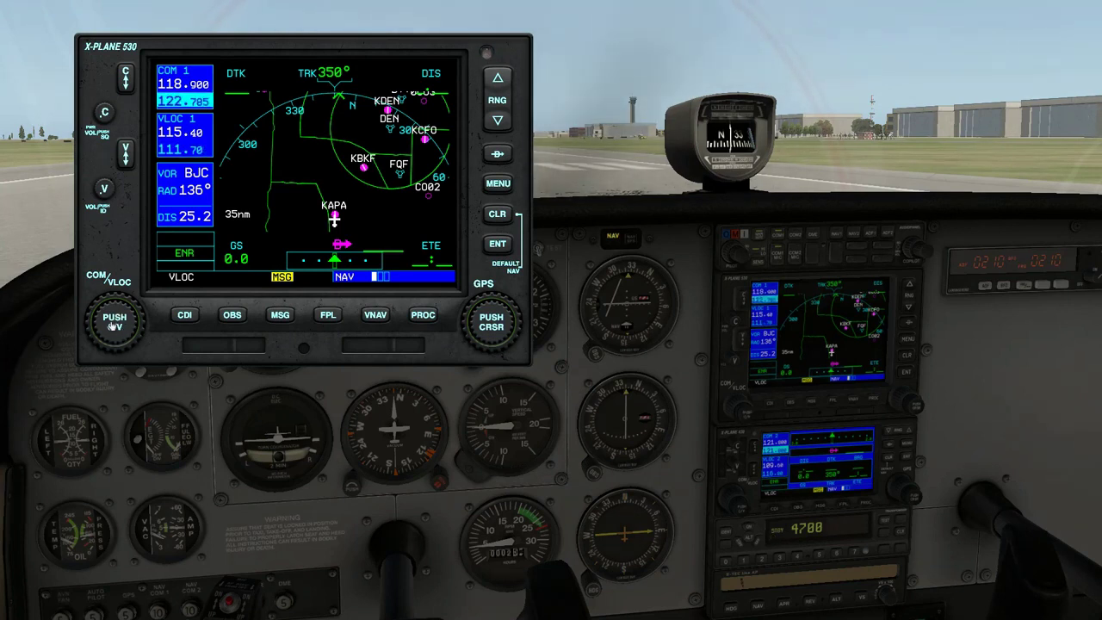
left_click(112, 325)
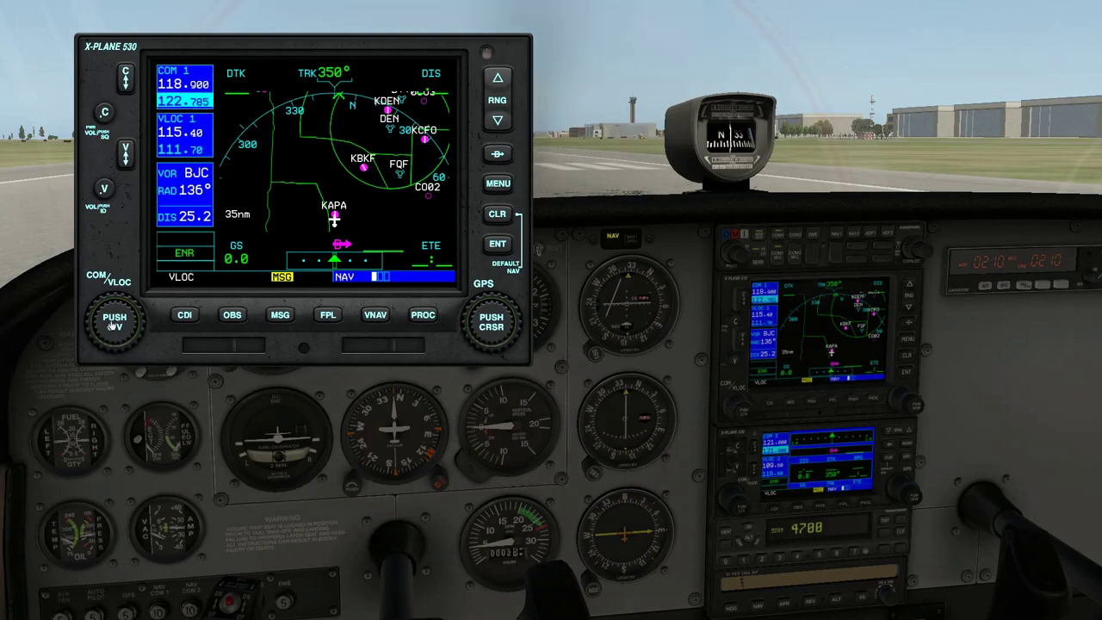
left_click(112, 326)
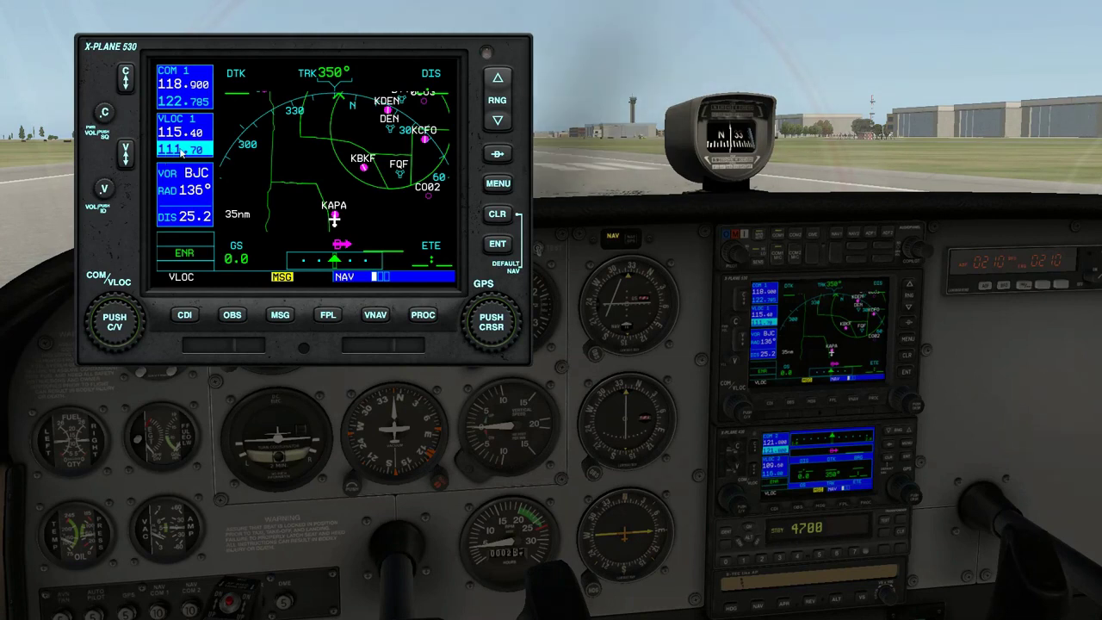
scroll(101, 325, "down", 4)
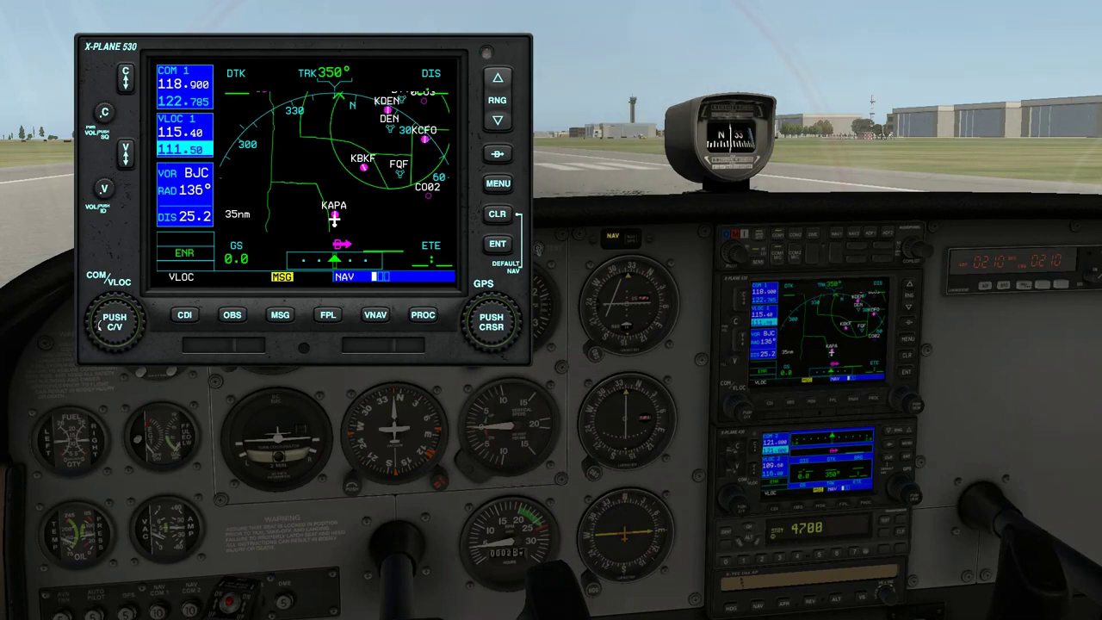
scroll(88, 323, "down", 1)
scroll(145, 326, "up", 2)
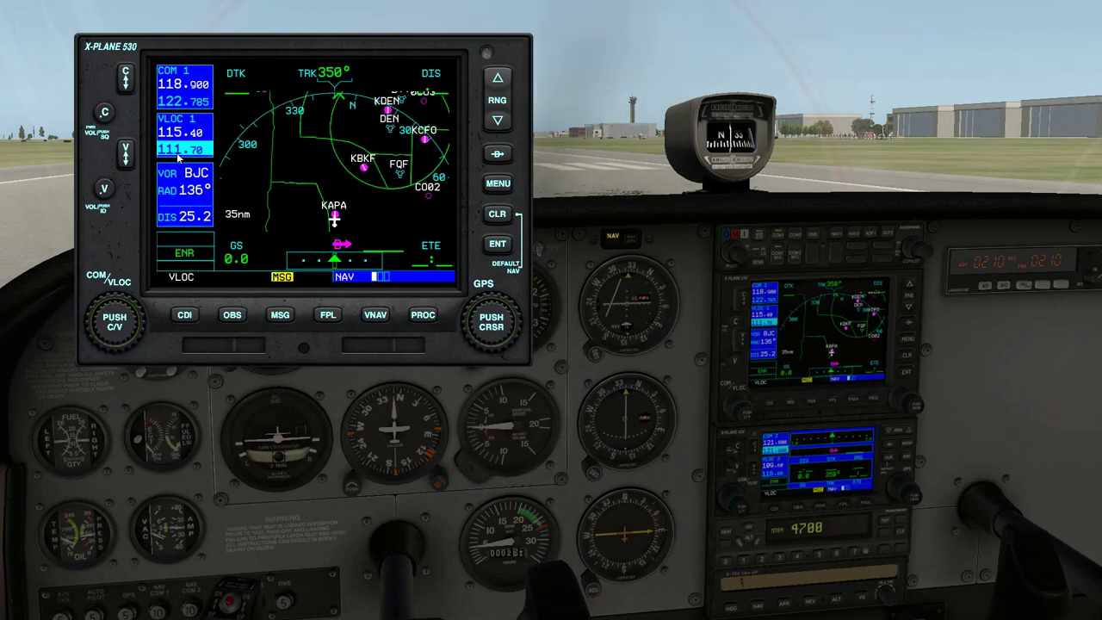
left_click(126, 155)
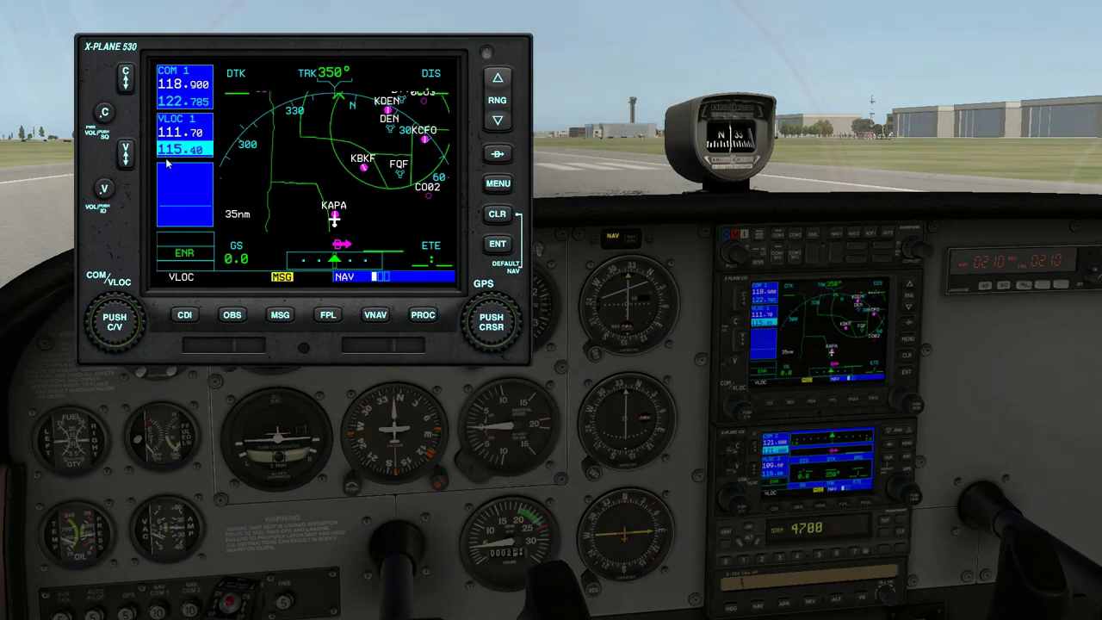
left_click(128, 153)
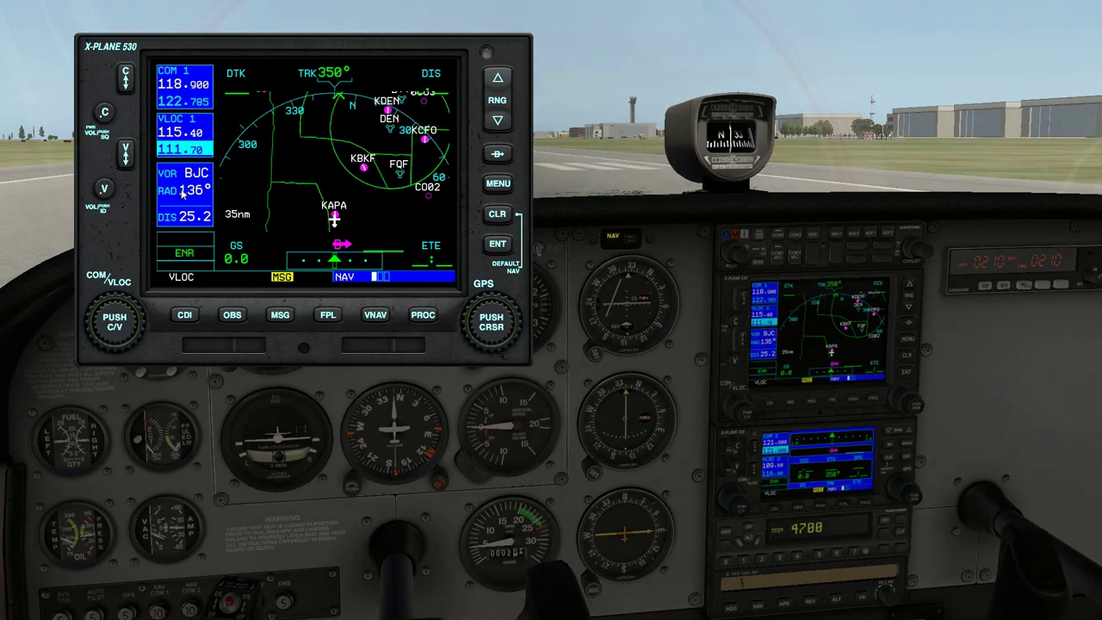
key("super")
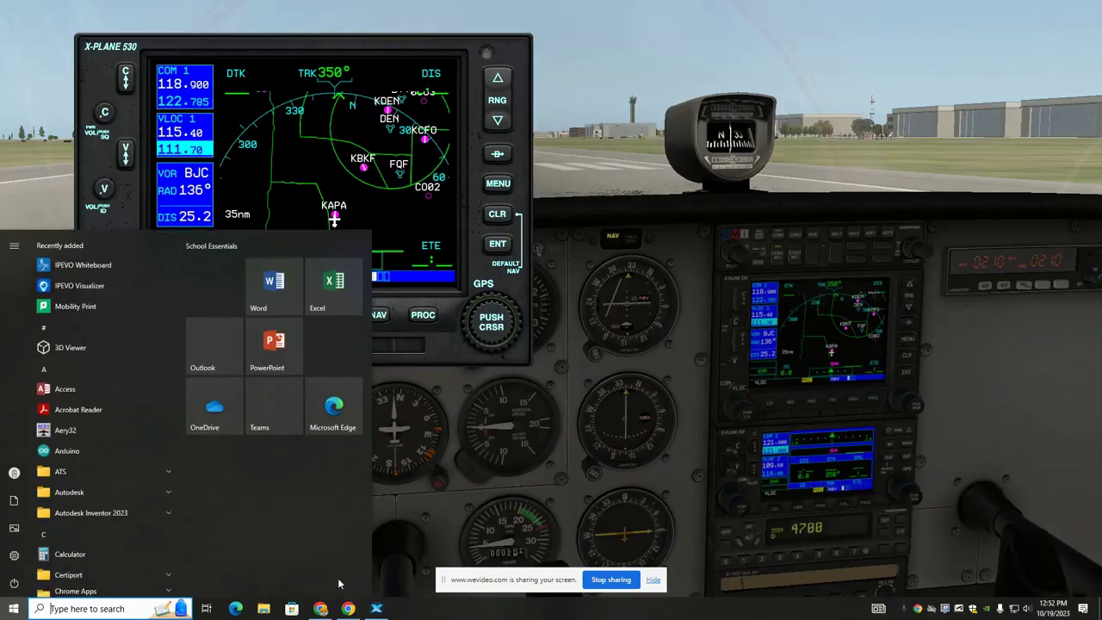
Step: Check the KAPA-to-KBJC plan in SkyVector, then return to X-Plane and close the GPS popup
left_click(321, 608)
mouse_move(499, 162)
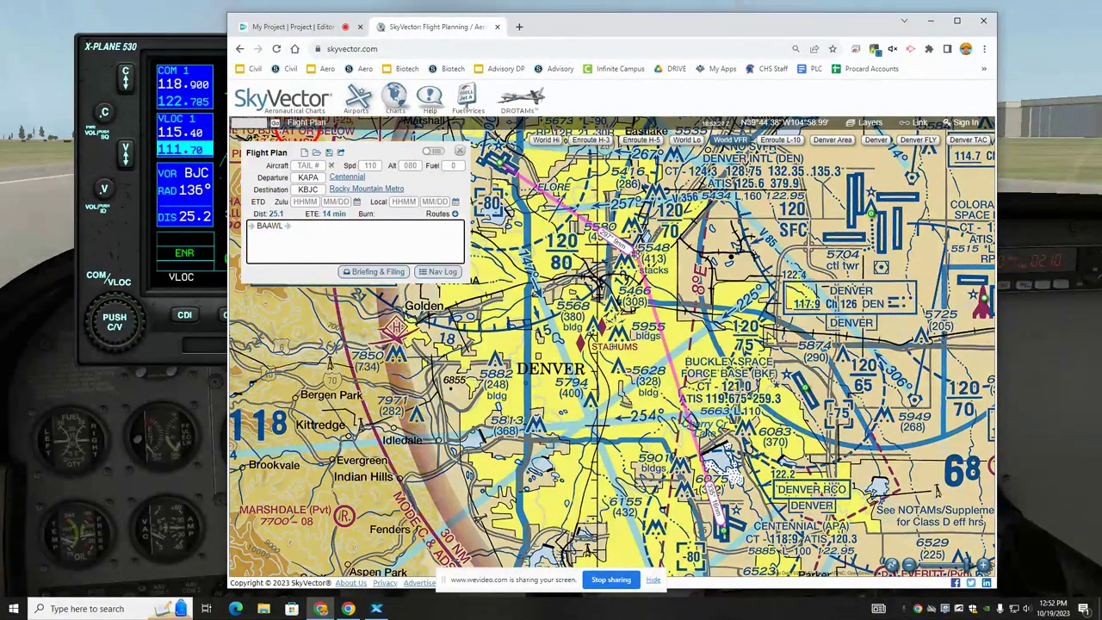
left_click(103, 249)
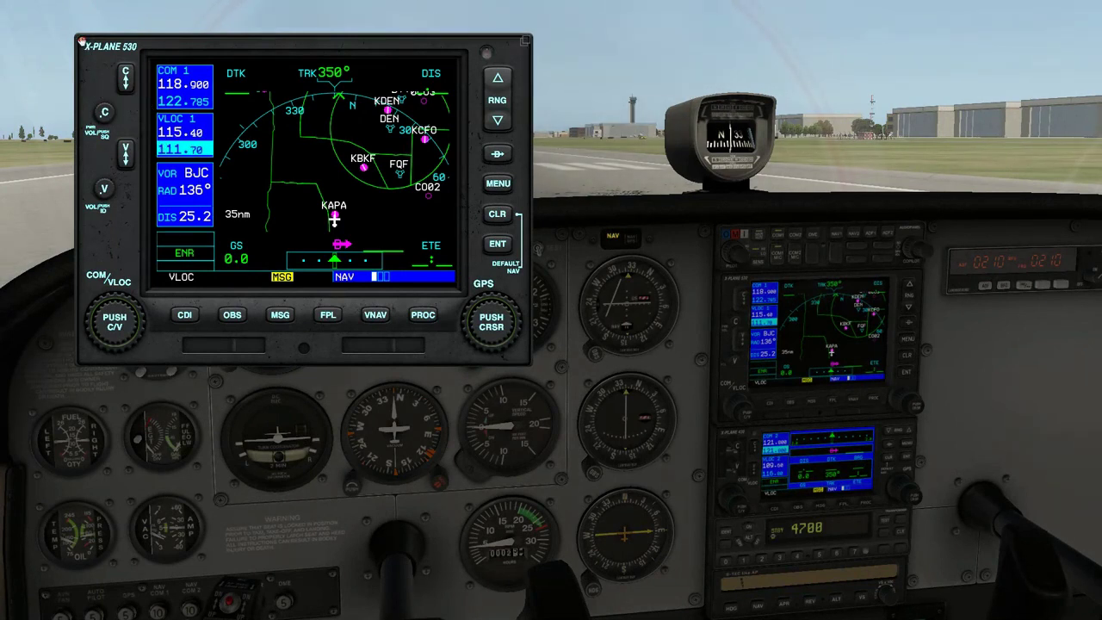
left_click(83, 49)
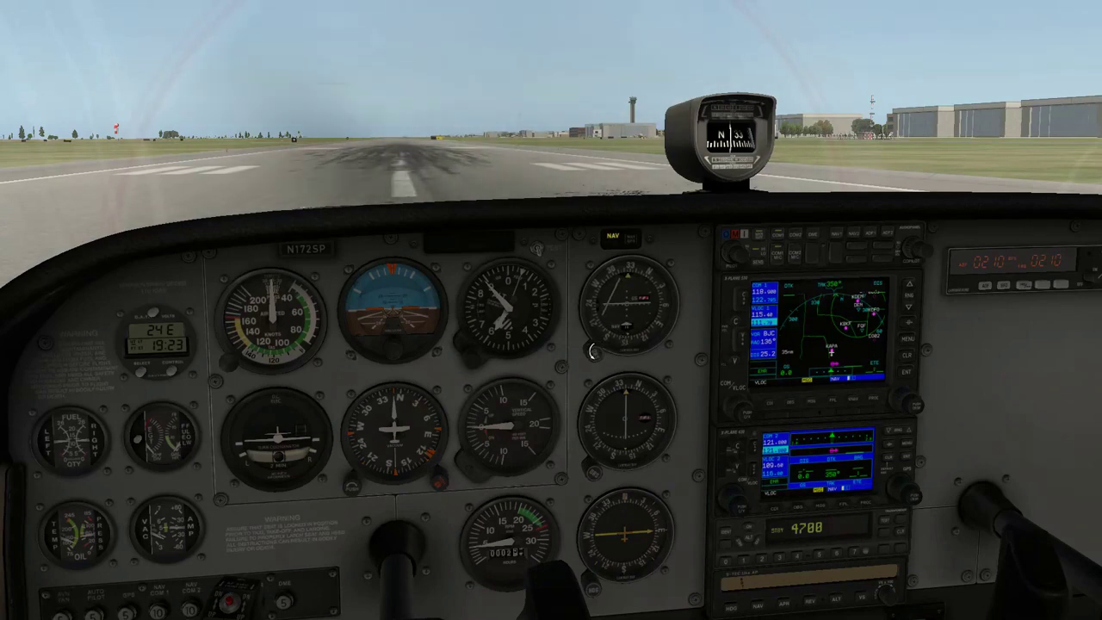
Step: Turn the OBS knob, make 111.70 the active VLOC frequency, take off, and pause the sim
scroll(600, 352, "up", 5)
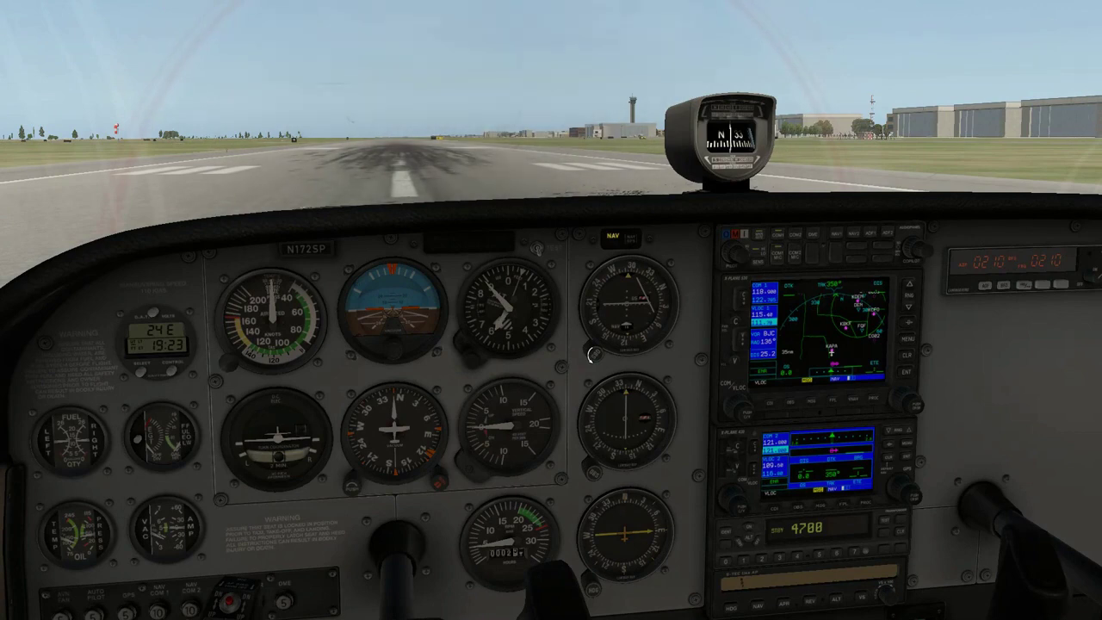
scroll(590, 354, "up", 1)
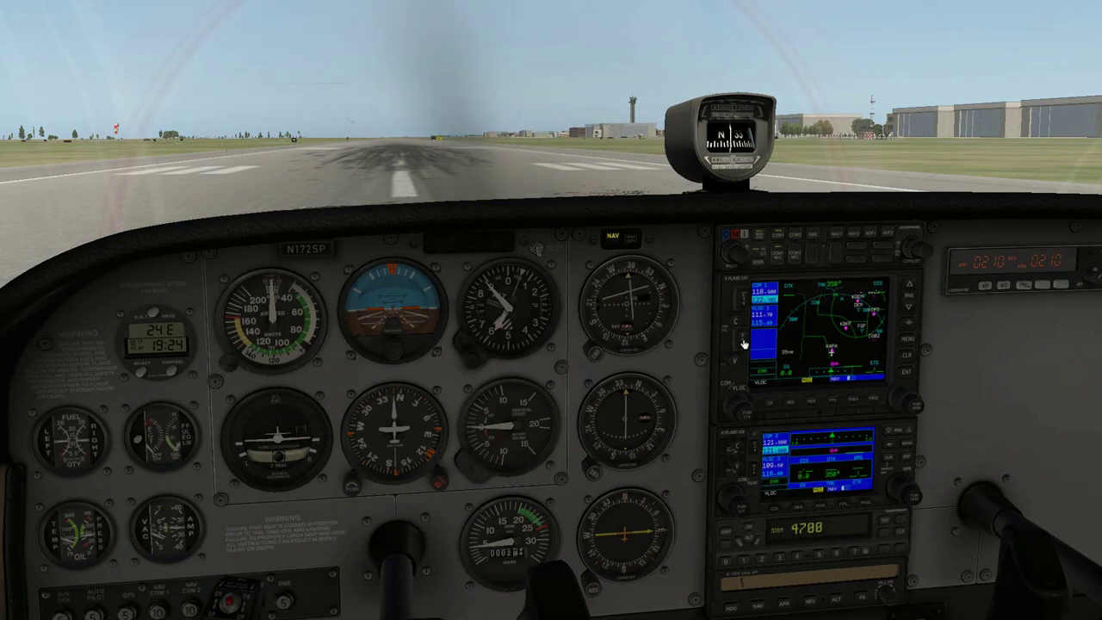
left_click(760, 322)
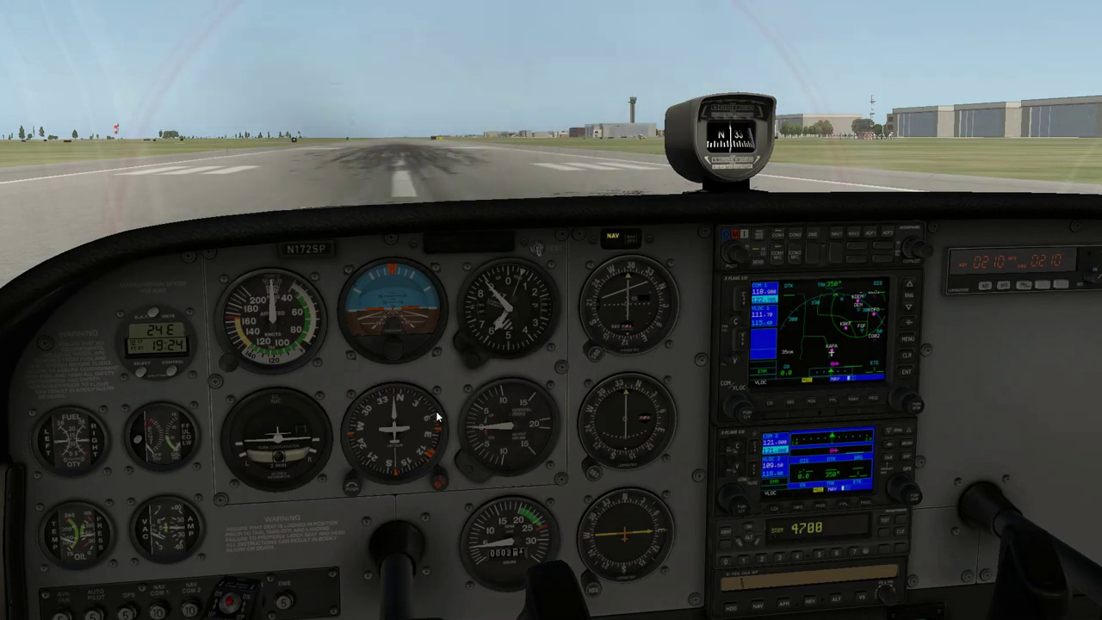
key("p")
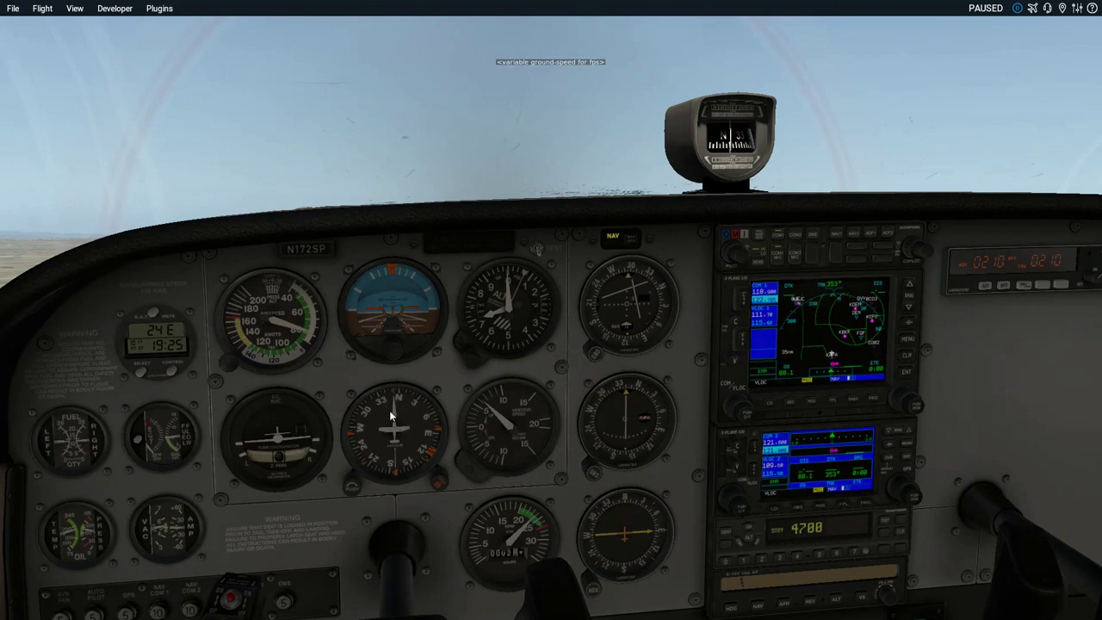
Step: Recheck the route in SkyVector, then resume the Skyhawk's flight toward BJC in X-Plane
key("super")
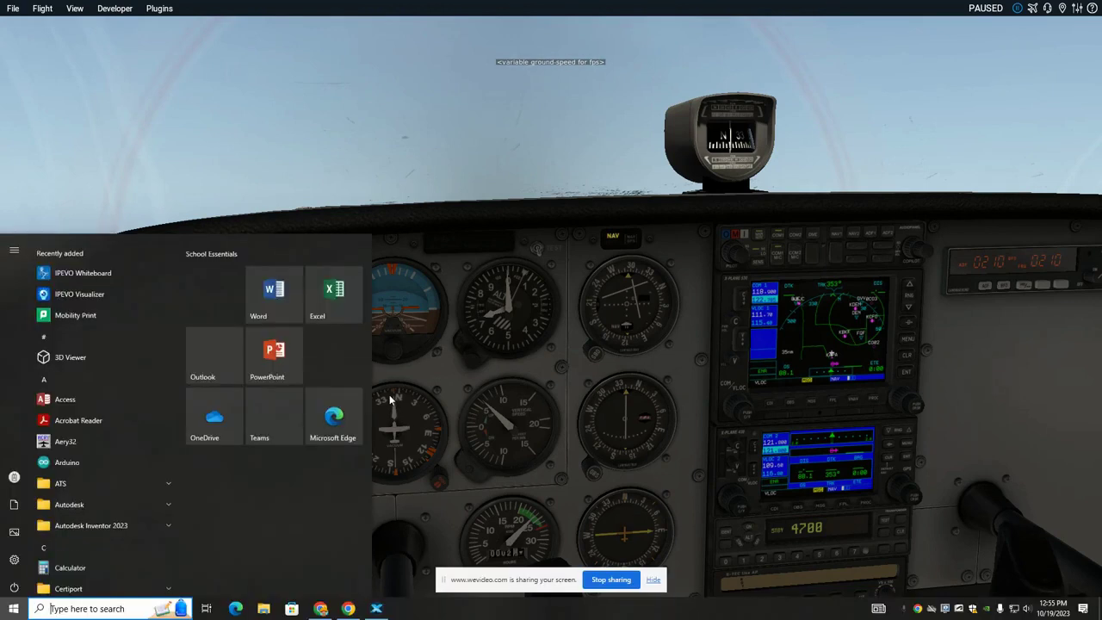
left_click(321, 608)
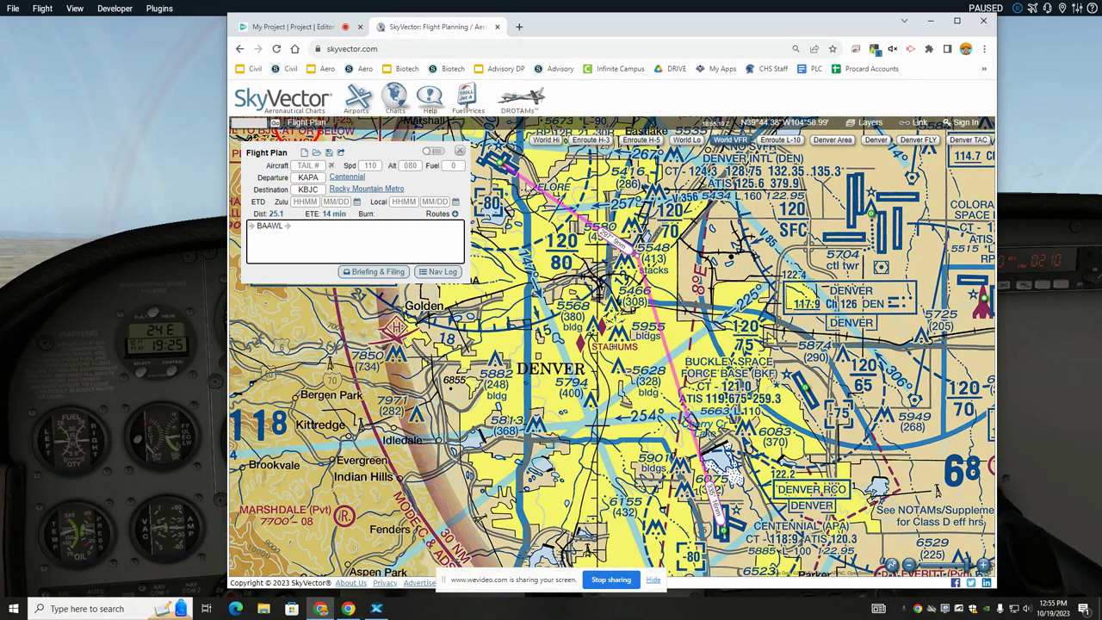
left_click(378, 609)
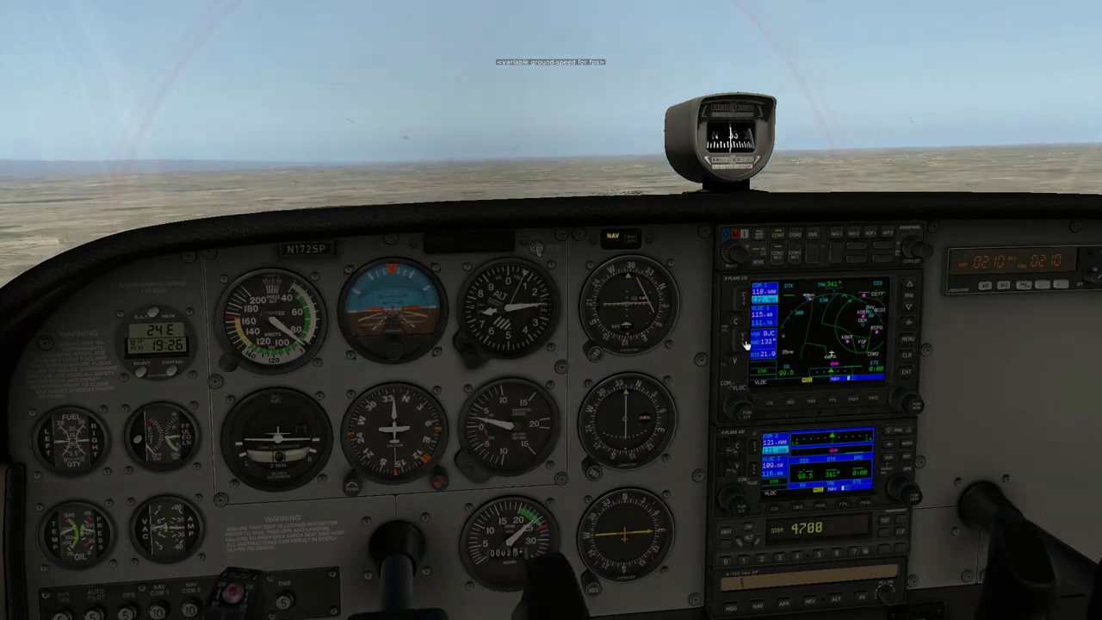
Step: Pause, set ground speed to 6x in the Instructor Operator Station, and resume the flight
key("p")
key("ctrl+i")
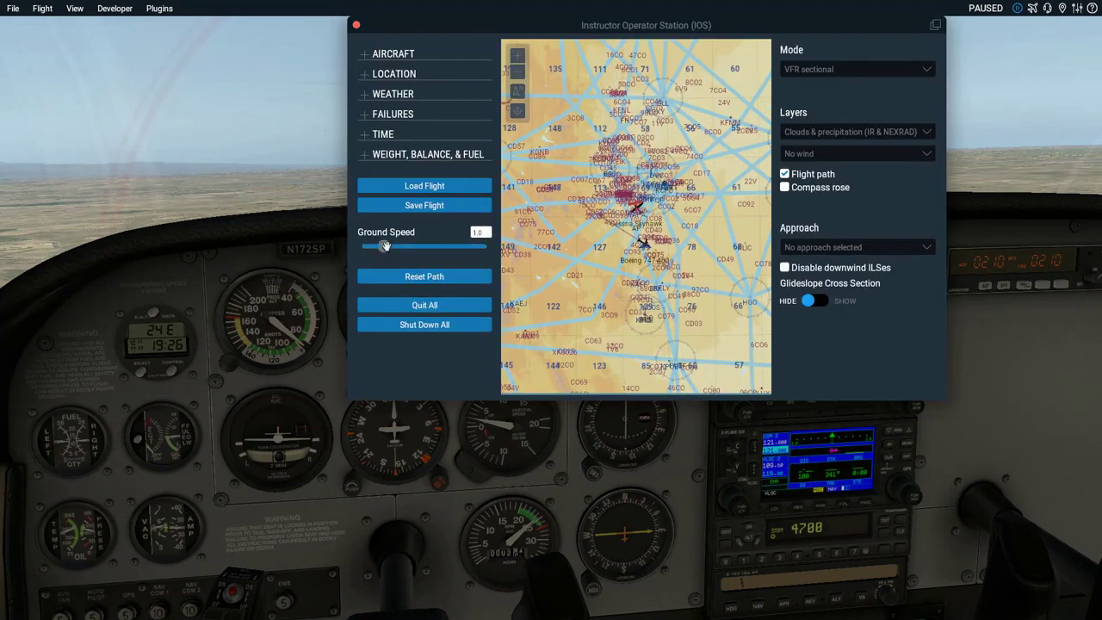
left_click(355, 26)
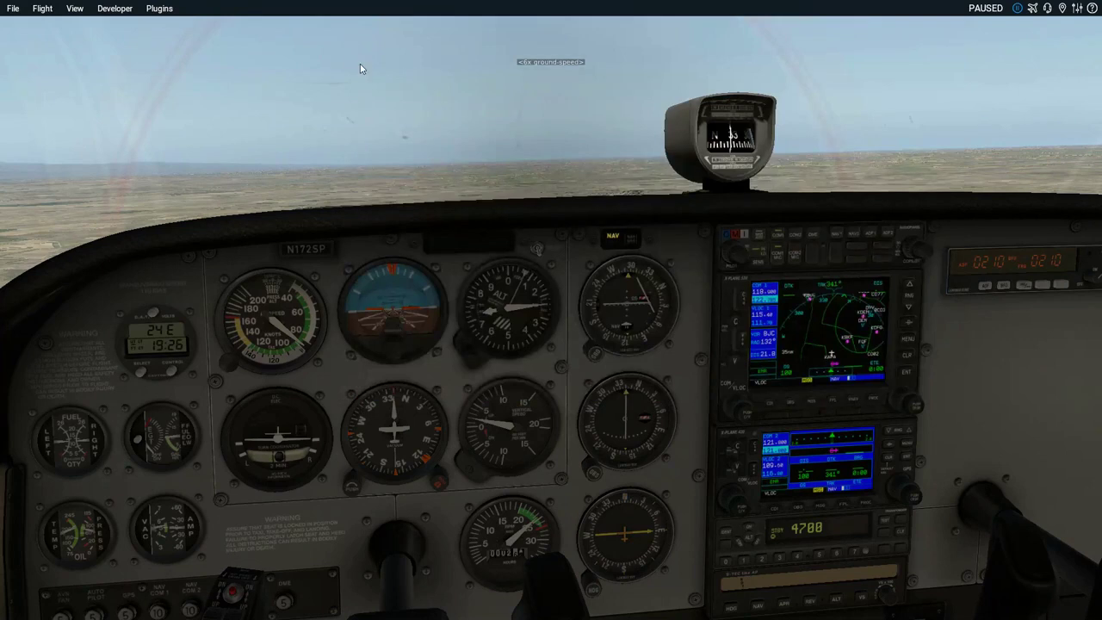
key("p")
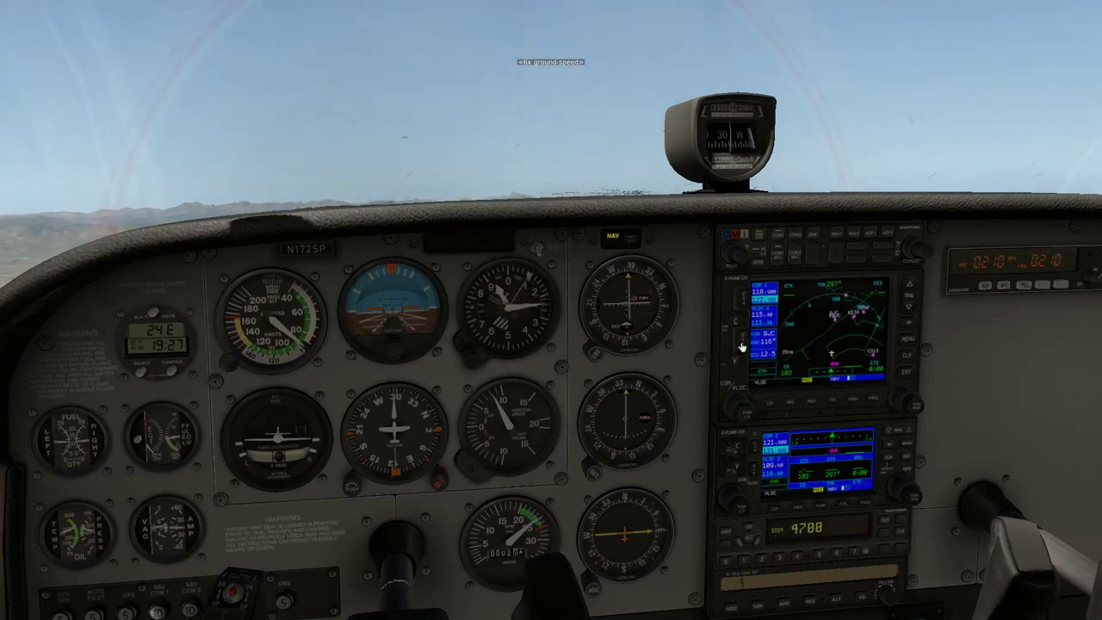
Step: Pause the flight and drag the IOS Ground Speed slider back to 1.0x
key("p")
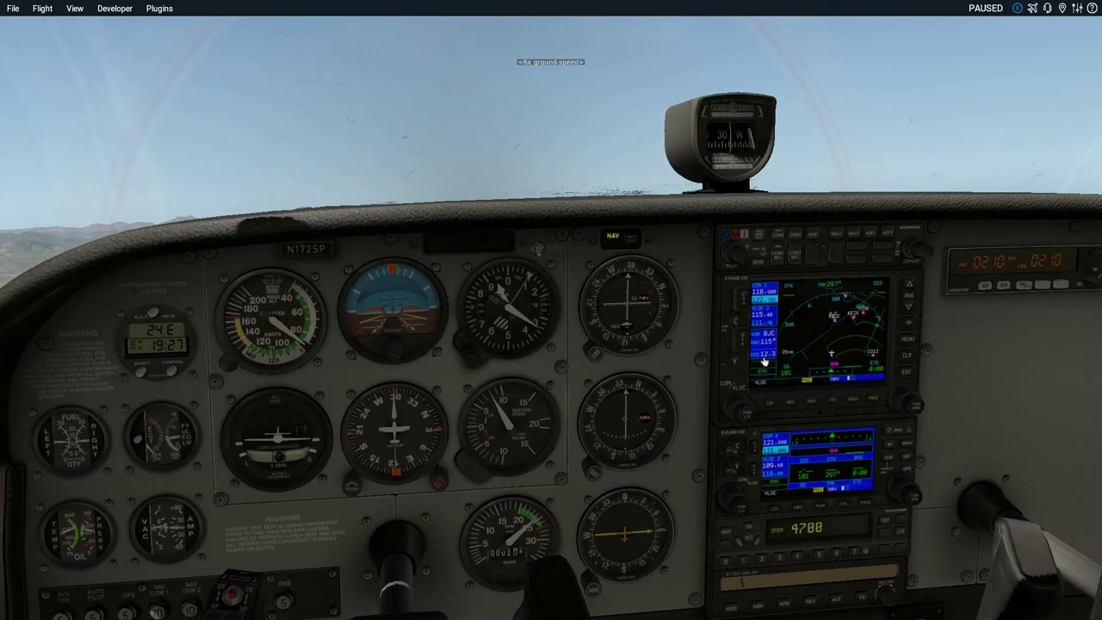
key("ctrl+i")
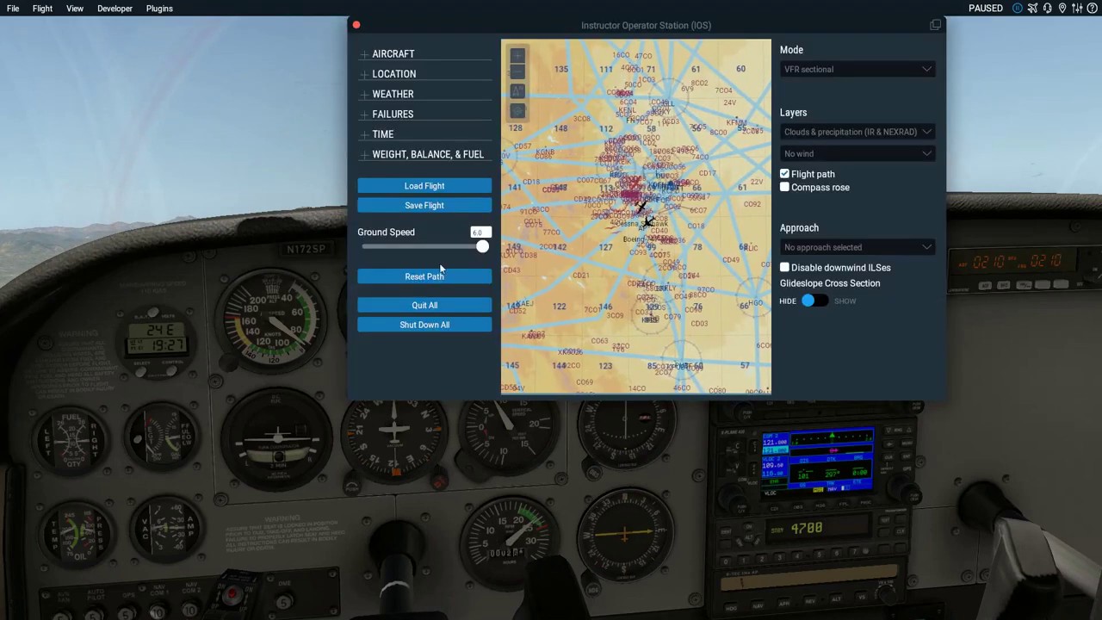
left_click_drag(479, 246, 404, 247)
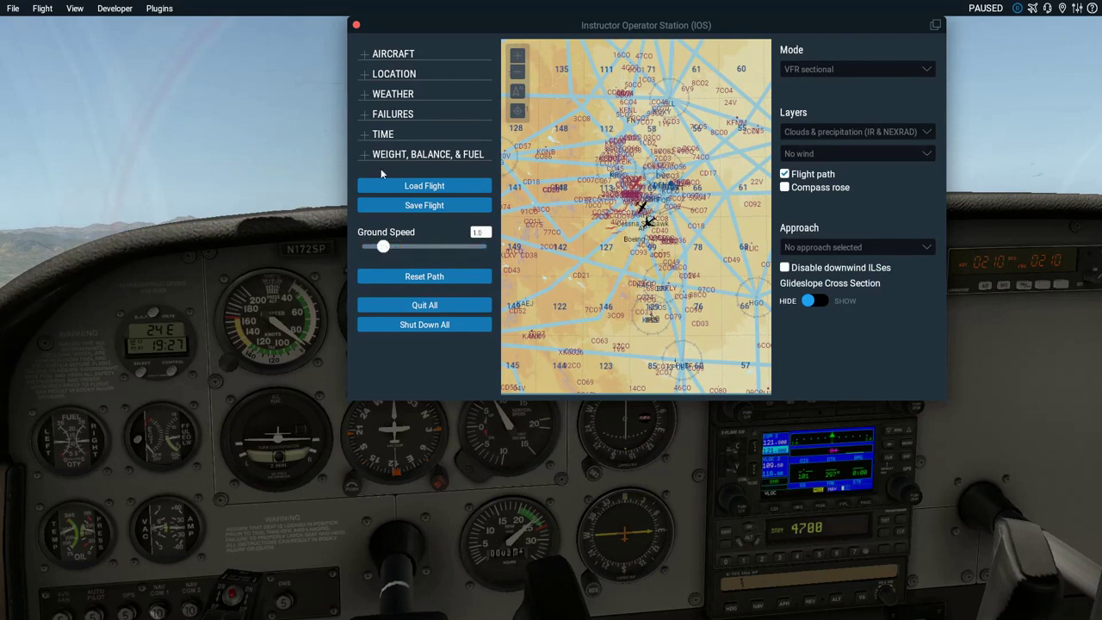
left_click(354, 25)
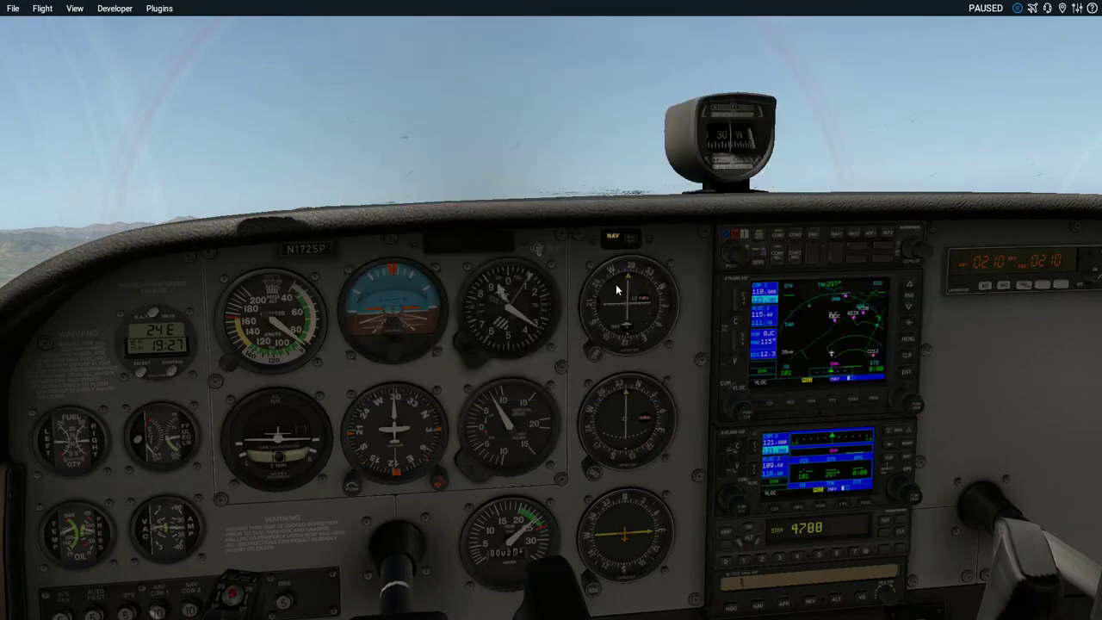